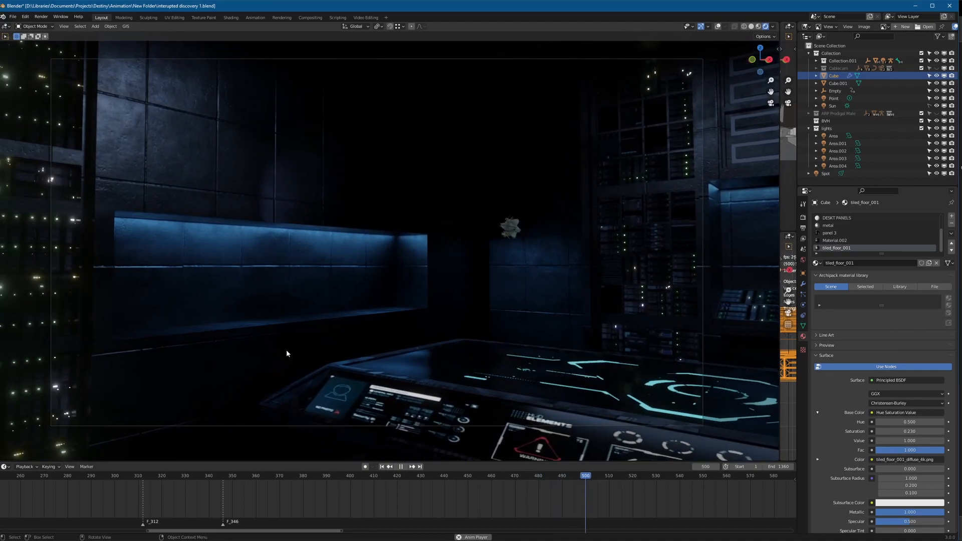
Stop the animation playback and switch to the test scene containing the Armature on the measuring-grid plane
{"action": "key", "text": "space"}
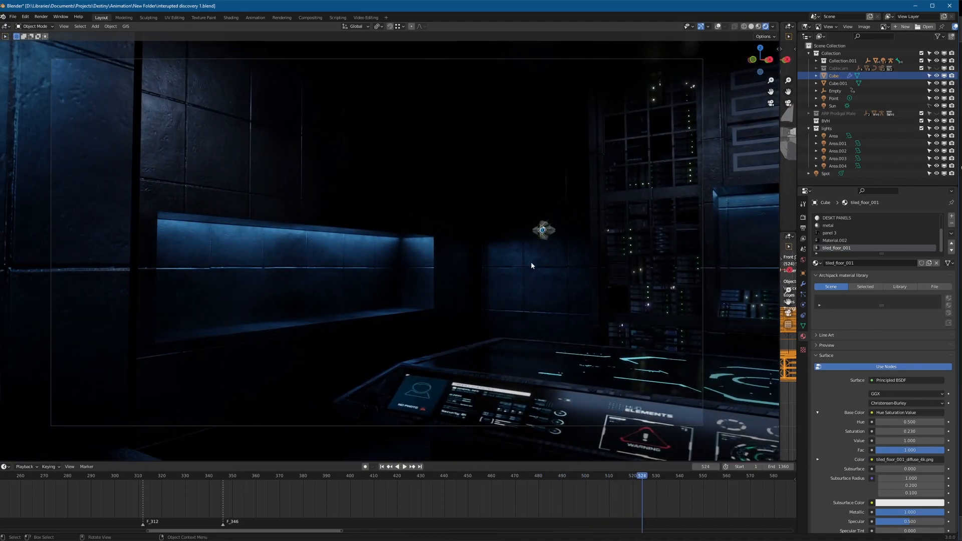
{"action": "left_click", "coordinate": [915, 6]}
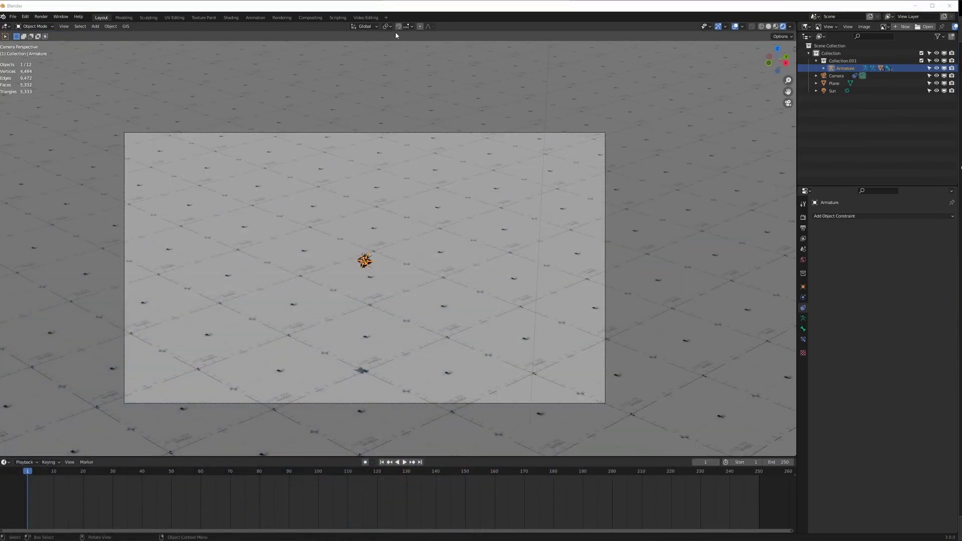
{"action": "left_click", "coordinate": [394, 13]}
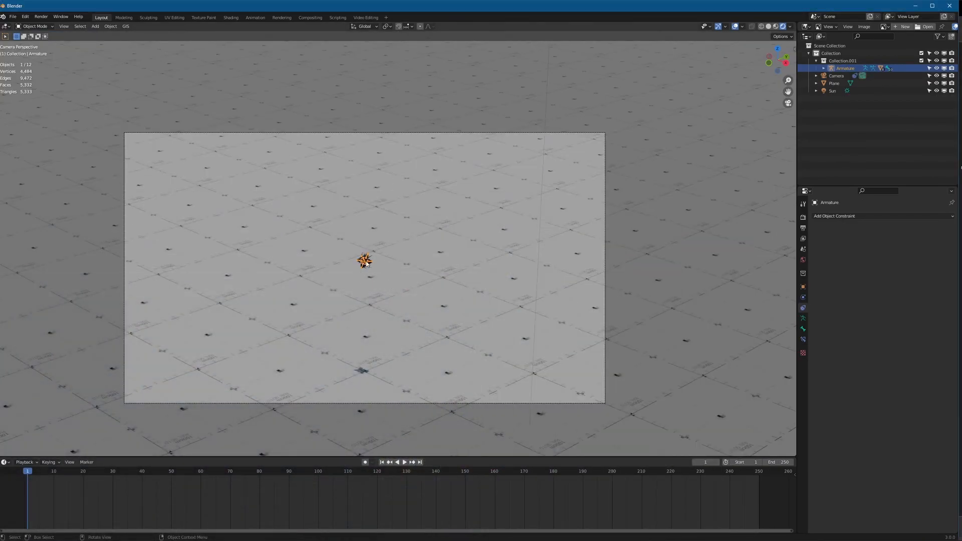
Keyframe the Armature at frame 1 and, with auto keying on, record a freehand move in camera view during playback
{"action": "middle_click_drag", "start_coordinate": [366, 266], "coordinate": [384, 256]}
{"action": "scroll", "coordinate": [383, 256], "scroll_direction": "up", "scroll_amount": 7}
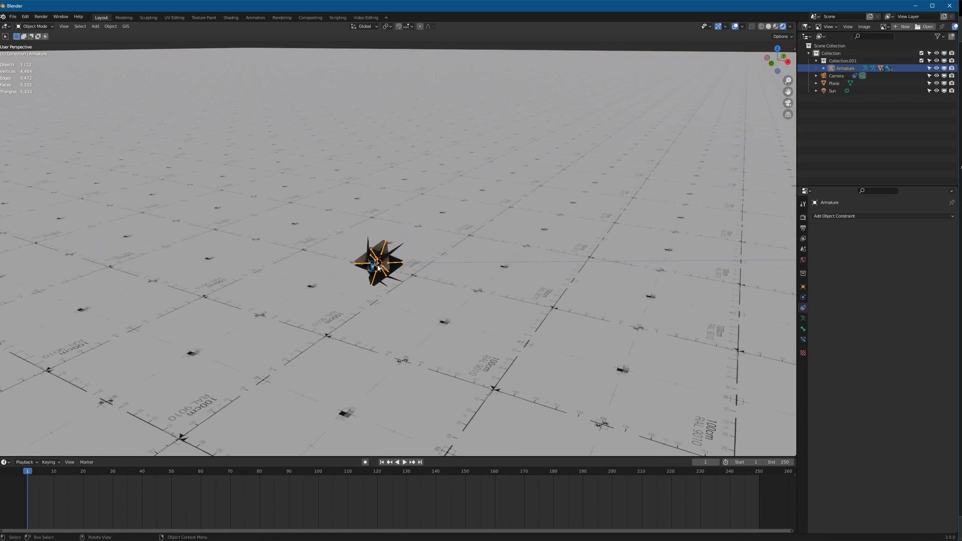
{"action": "key", "text": "KP_0"}
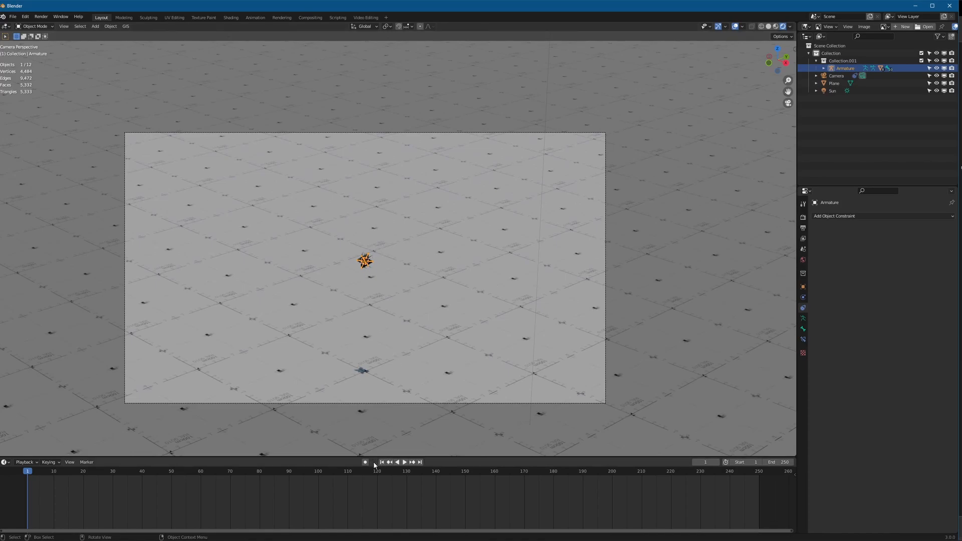
{"action": "key", "text": "i"}
{"action": "key", "text": "space"}
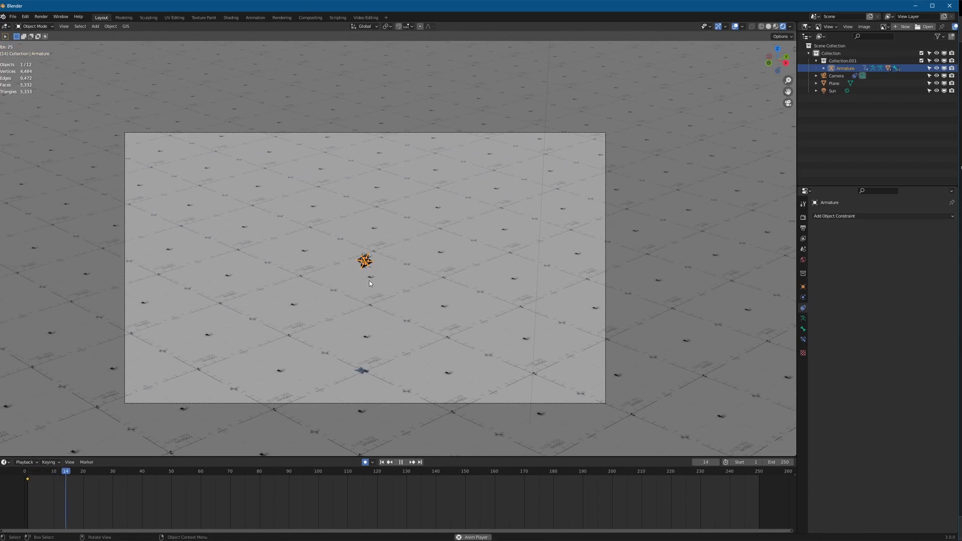
{"action": "key", "text": "g"}
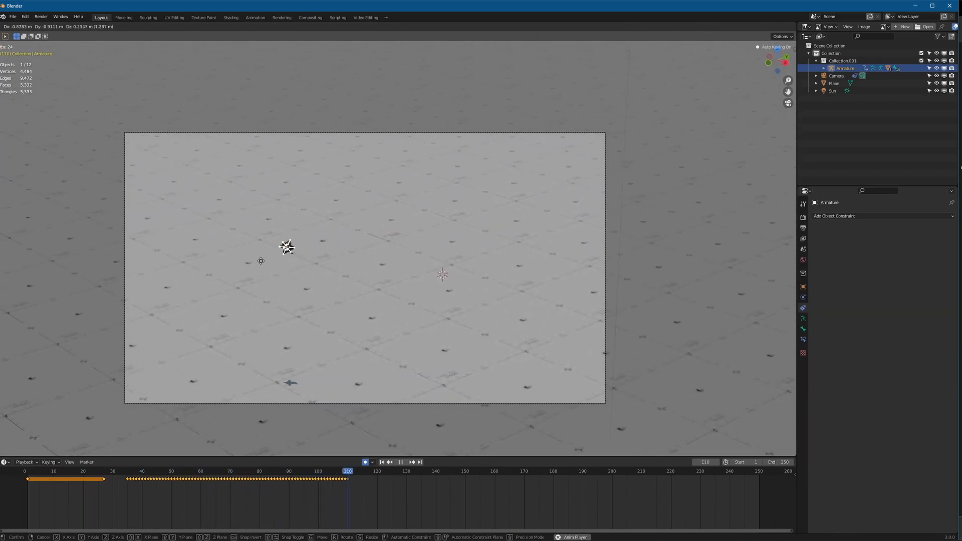
{"action": "left_click", "coordinate": [389, 276]}
{"action": "key", "text": "space"}
Replay the recorded Armature motion from the start
{"action": "key", "text": "shift+Left"}
{"action": "key", "text": "space"}
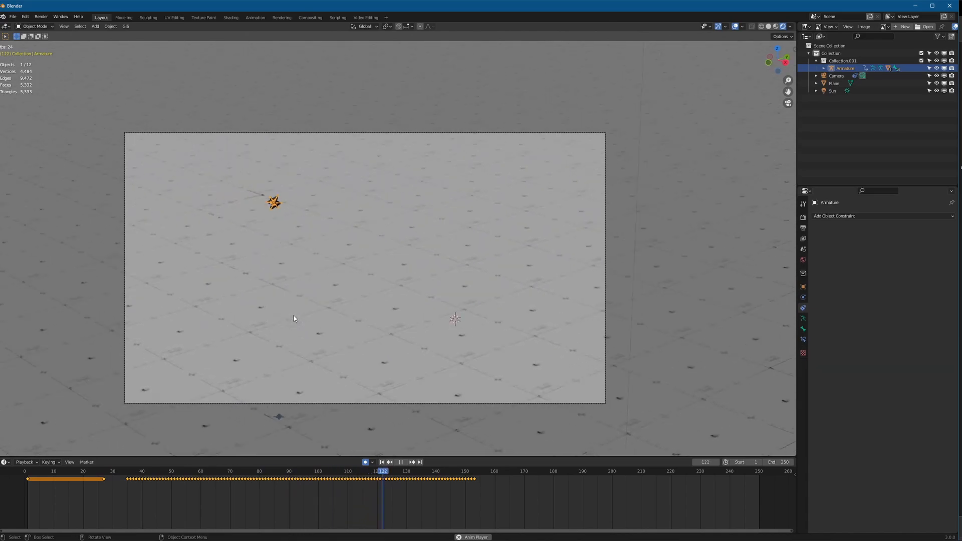
{"action": "key", "text": "space"}
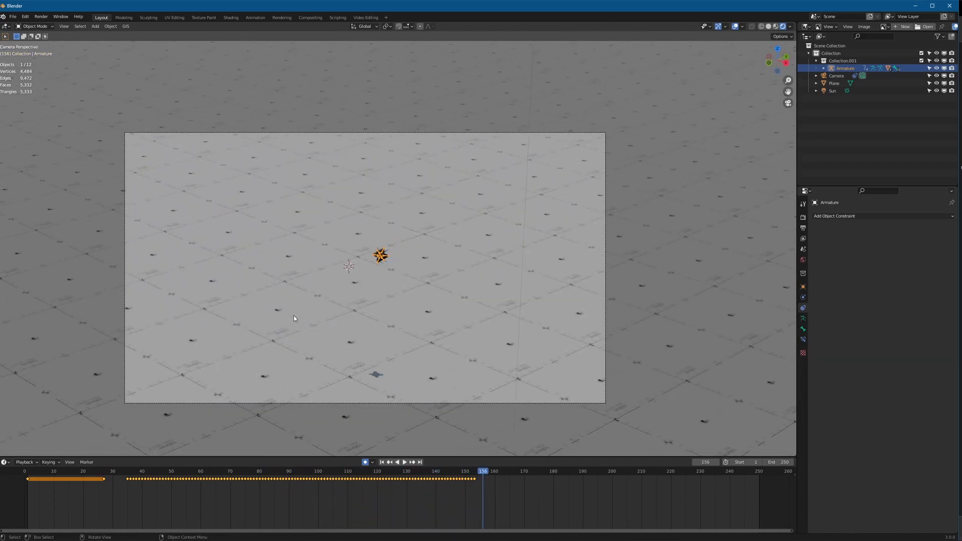
Delete all recorded keyframes of the Armature and return it to its starting position at frame 1
{"action": "key", "text": "x"}
{"action": "left_click", "coordinate": [232, 512]}
{"action": "key", "text": "shift+Left"}
{"action": "key", "text": "g"}
{"action": "left_click", "coordinate": [369, 242]}
Insert a new keyframe for the Armature at frame 1
{"action": "key", "text": "i"}
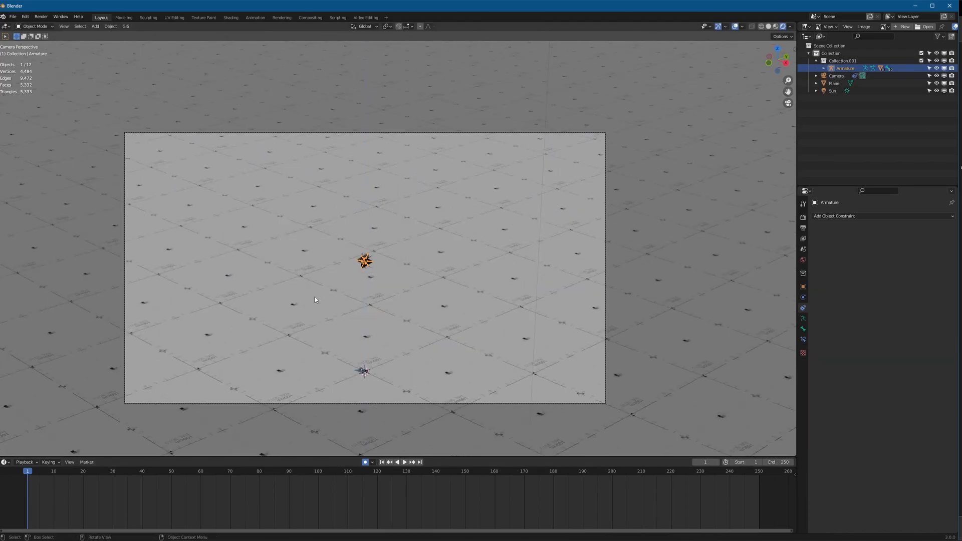
{"action": "key", "text": "i"}
{"action": "left_click", "coordinate": [315, 299]}
In the top view, sketch an annotation path that starts at the Armature, makes a loop and ends in an arrowhead
{"action": "key", "text": "KP_7"}
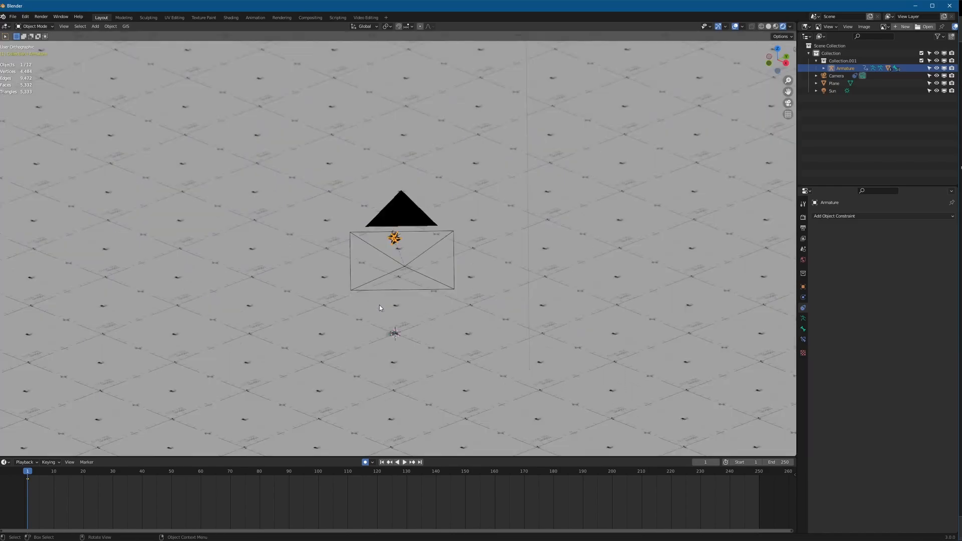
{"action": "scroll", "coordinate": [380, 306], "scroll_direction": "down", "scroll_amount": 3}
{"action": "scroll", "coordinate": [336, 332], "scroll_direction": "up", "scroll_amount": 1}
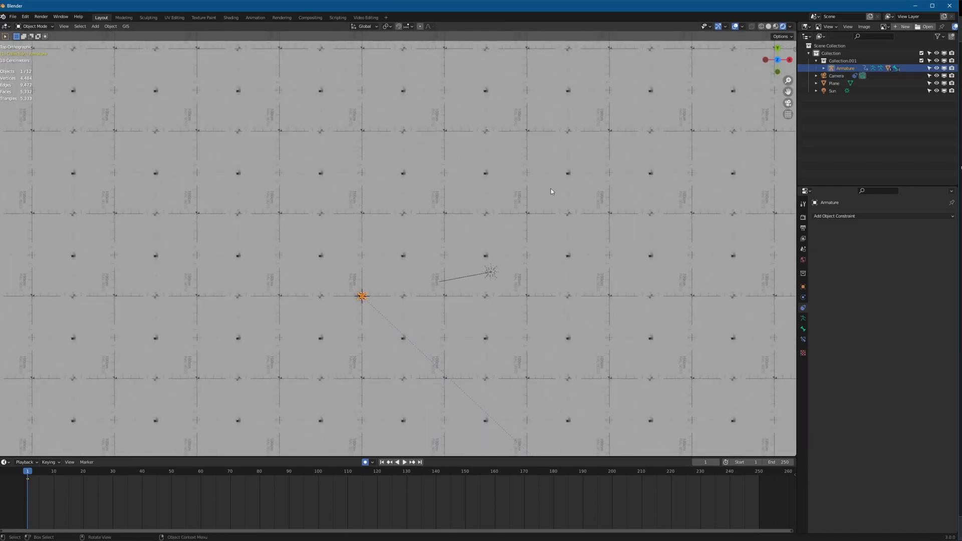
{"action": "key", "text": "KP_1"}
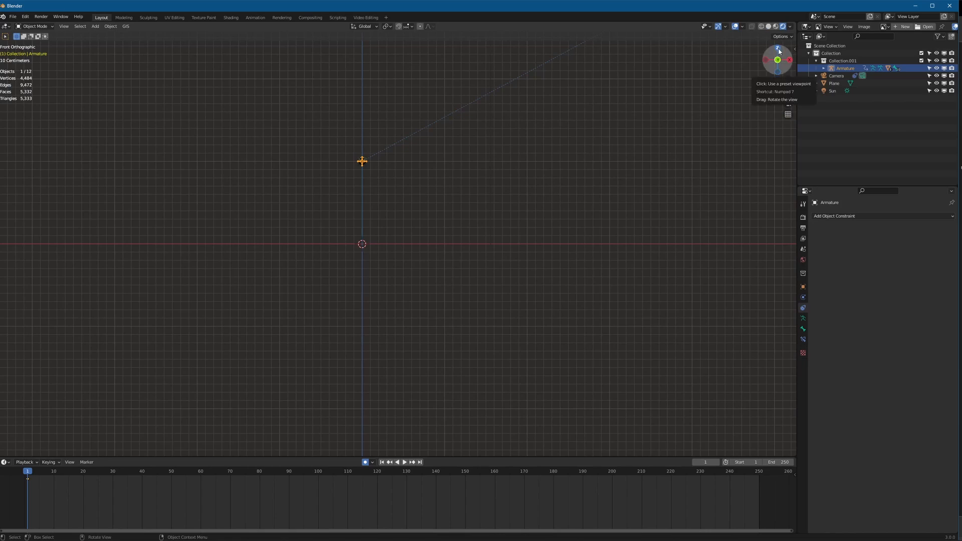
{"action": "key", "text": "KP_3"}
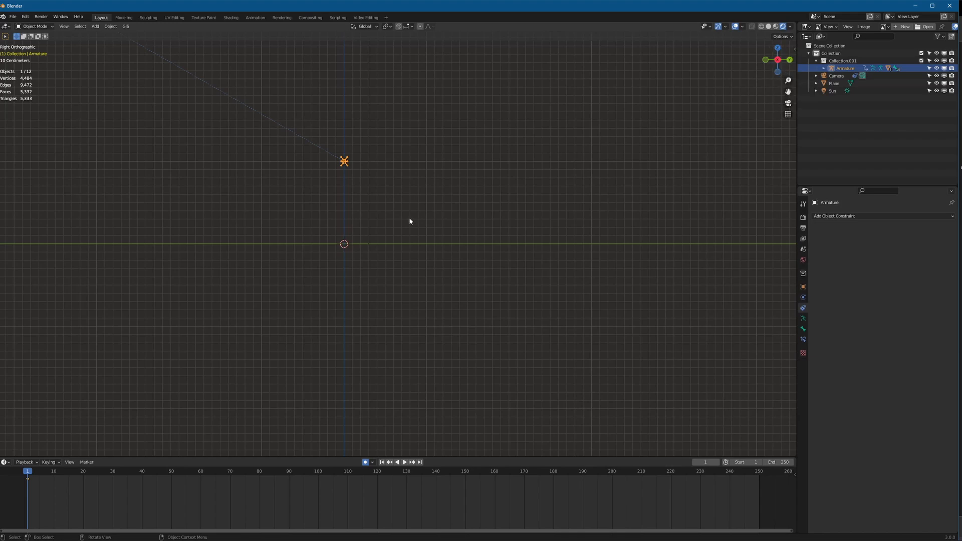
{"action": "key", "text": "KP_7"}
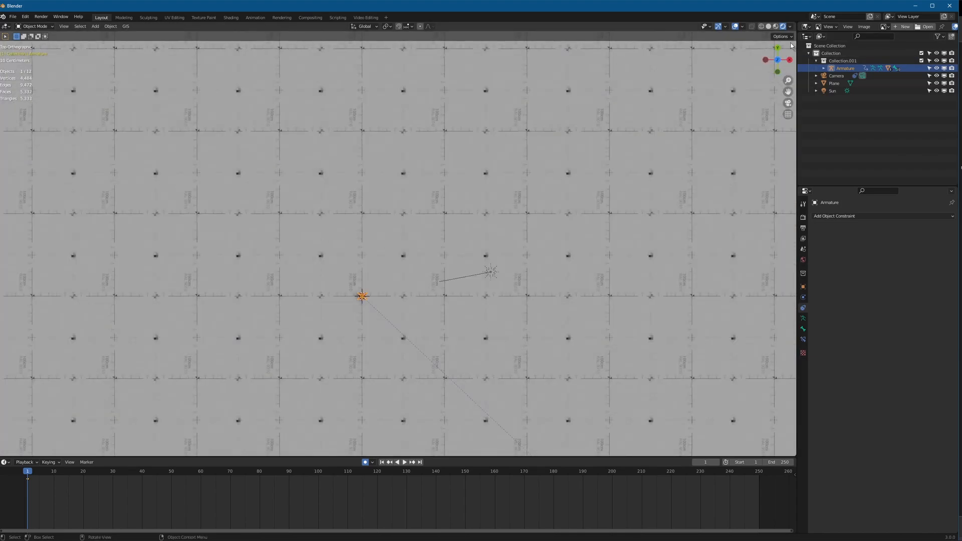
{"action": "middle_click_drag", "start_coordinate": [385, 329], "coordinate": [378, 281], "text": "shift"}
{"action": "mouse_move", "coordinate": [335, 228]}
{"action": "left_mouse_down"}
{"action": "mouse_move", "coordinate": [492, 165]}
{"action": "mouse_move", "coordinate": [462, 293]}
{"action": "mouse_move", "coordinate": [449, 291]}
{"action": "left_mouse_up"}
{"action": "key", "text": "ctrl+z"}
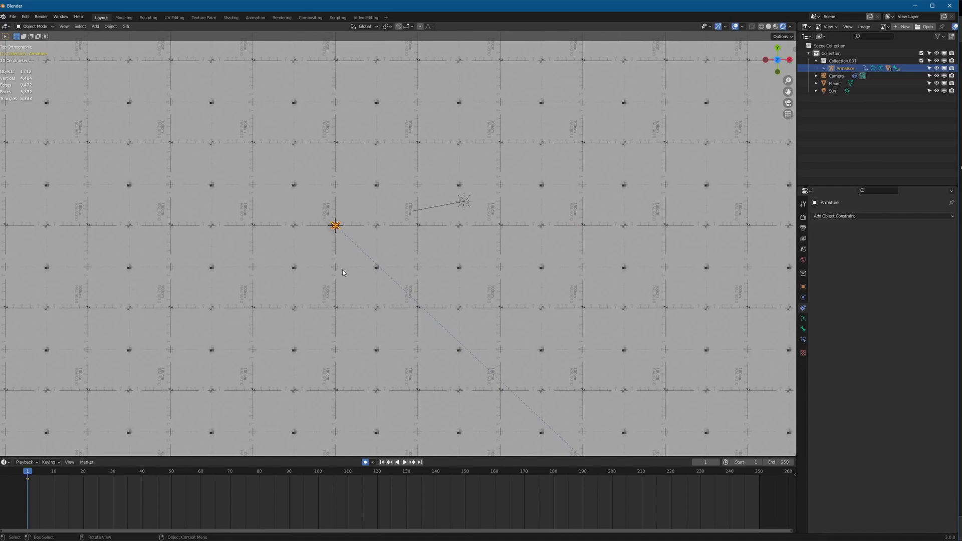
{"action": "mouse_move", "coordinate": [335, 234]}
{"action": "left_mouse_down"}
{"action": "mouse_move", "coordinate": [329, 278]}
{"action": "mouse_move", "coordinate": [350, 307]}
{"action": "mouse_move", "coordinate": [496, 276]}
{"action": "mouse_move", "coordinate": [552, 168]}
{"action": "mouse_move", "coordinate": [532, 129]}
{"action": "mouse_move", "coordinate": [475, 127]}
{"action": "mouse_move", "coordinate": [364, 219]}
{"action": "mouse_move", "coordinate": [400, 323]}
{"action": "mouse_move", "coordinate": [457, 346]}
{"action": "mouse_move", "coordinate": [501, 390]}
{"action": "left_mouse_up"}
{"action": "middle_click_drag", "start_coordinate": [418, 343], "coordinate": [402, 336], "text": "shift"}
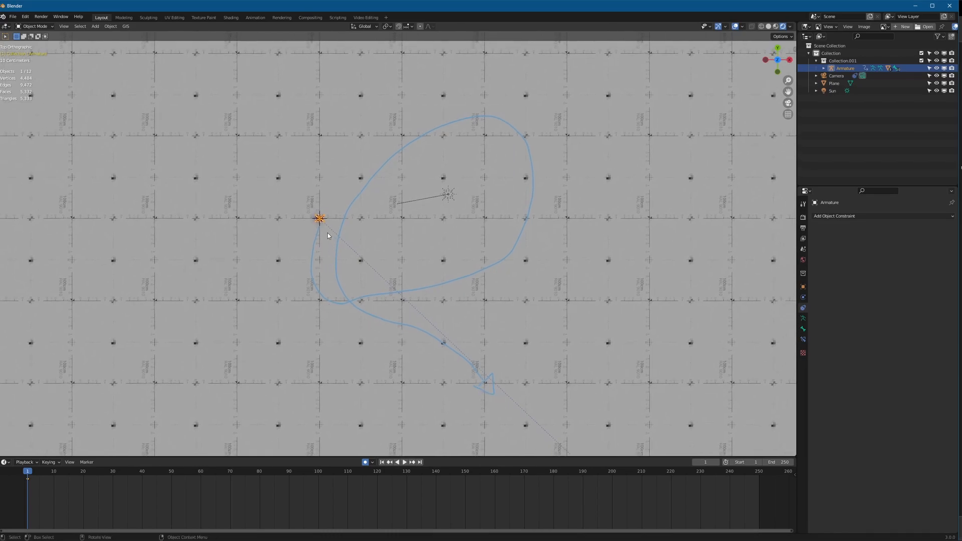
Record the Armature moving along the sketched path in the top view while the animation plays, up to about frame 225
{"action": "key", "text": "space"}
{"action": "key", "text": "g"}
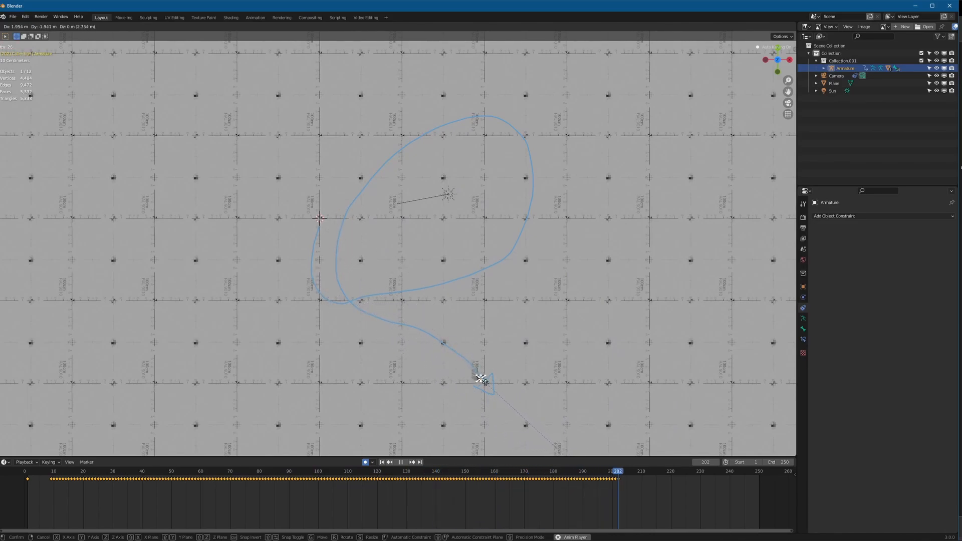
{"action": "left_click", "coordinate": [508, 404]}
{"action": "key", "text": "space"}
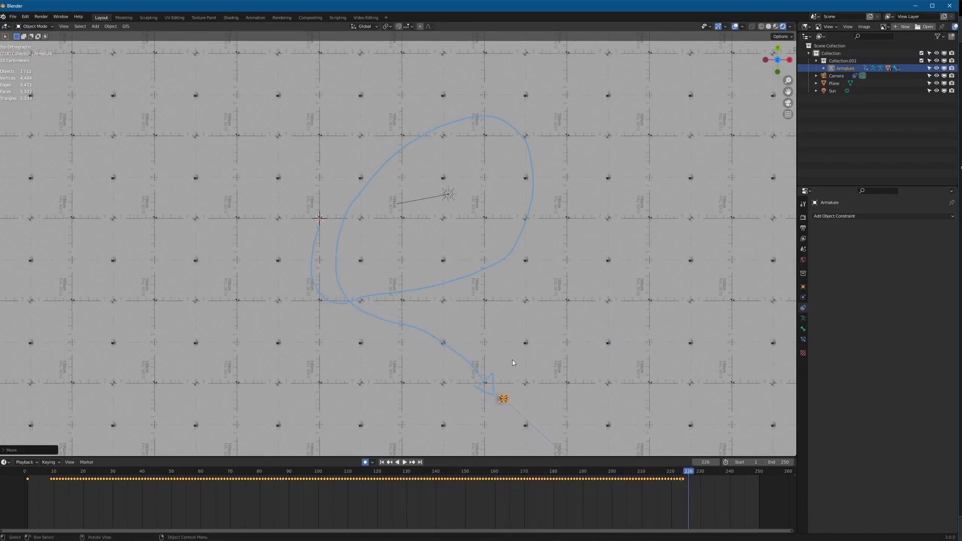
Hide the overlays and replay the recorded path through the camera, ending back at frame 1
{"action": "key", "text": "shift+Left"}
{"action": "key", "text": "shift+alt+z"}
{"action": "key", "text": "KP_0"}
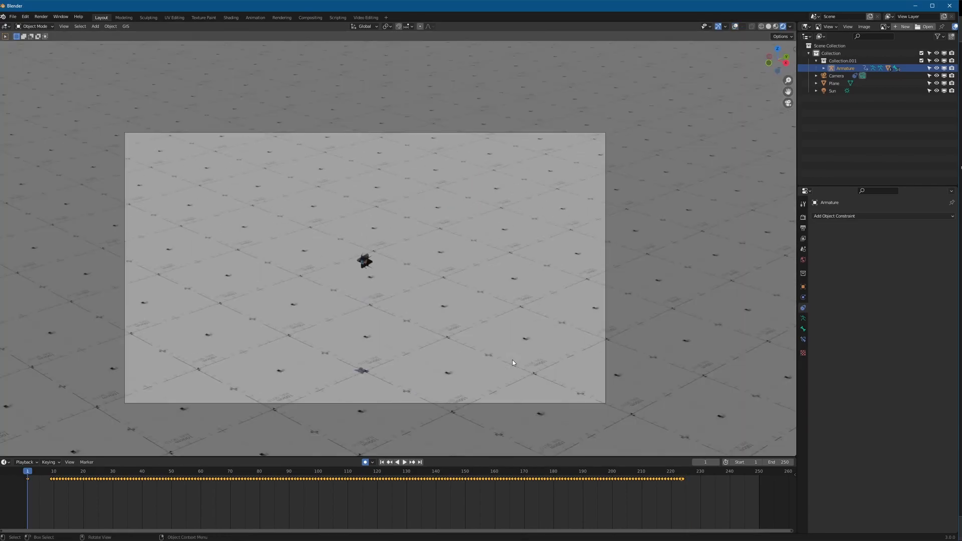
{"action": "key", "text": "space"}
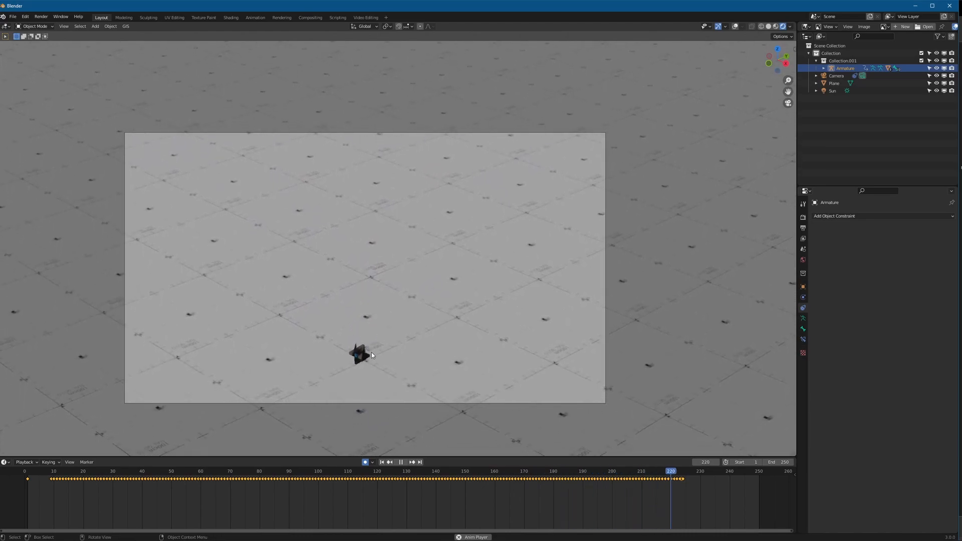
{"action": "key", "text": "space"}
{"action": "key", "text": "shift+Left"}
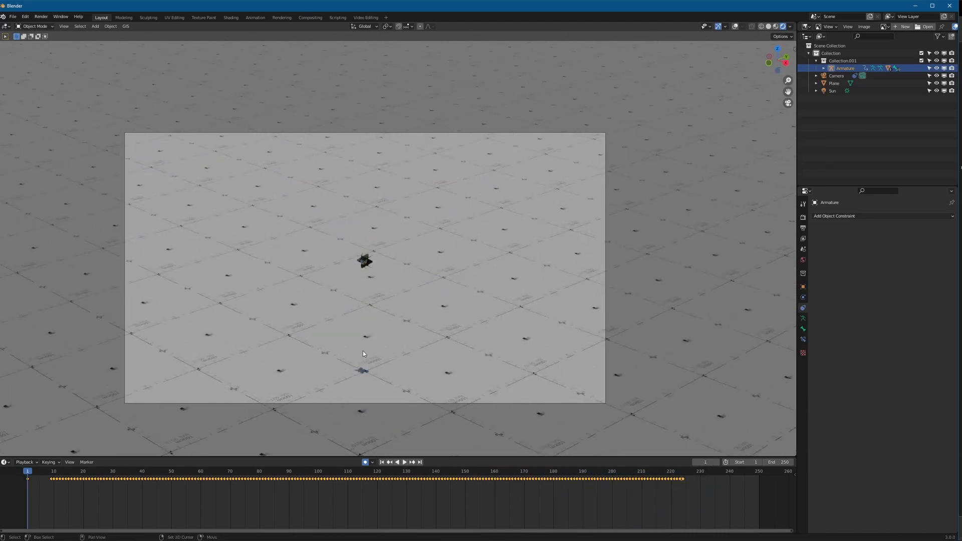
Play the motion in the front view to check the Armature's height, and return to the rendered camera view at frame 1
{"action": "key", "text": "KP_7"}
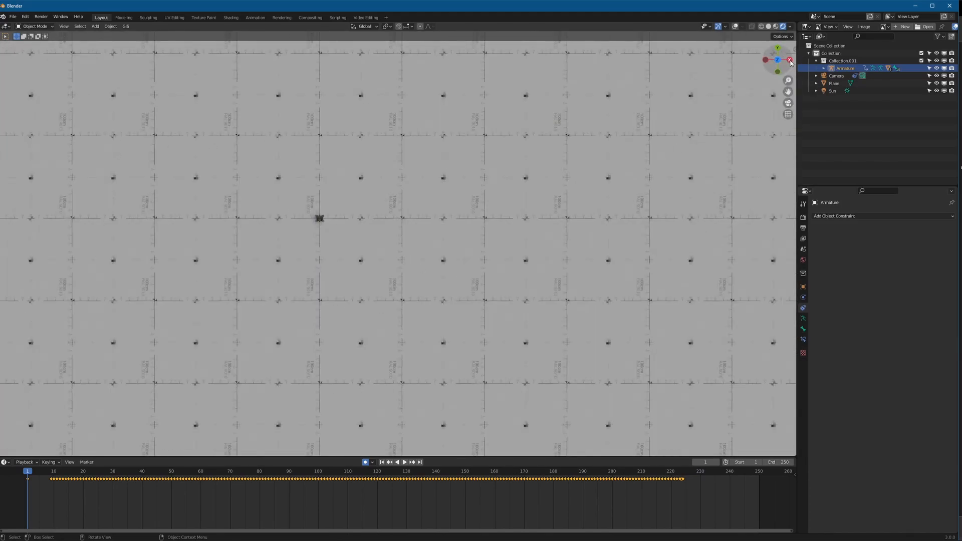
{"action": "key", "text": "KP_1"}
{"action": "key", "text": "space"}
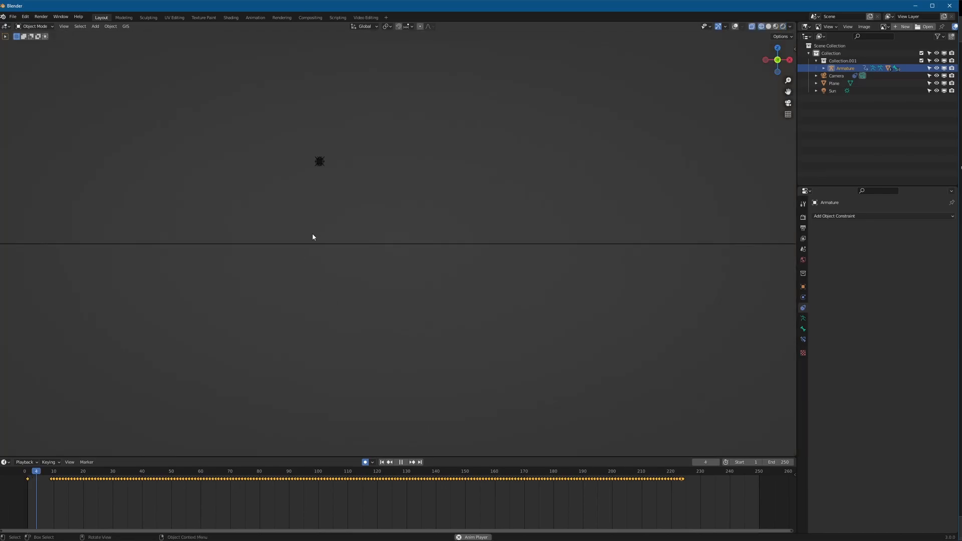
{"action": "key", "text": "space"}
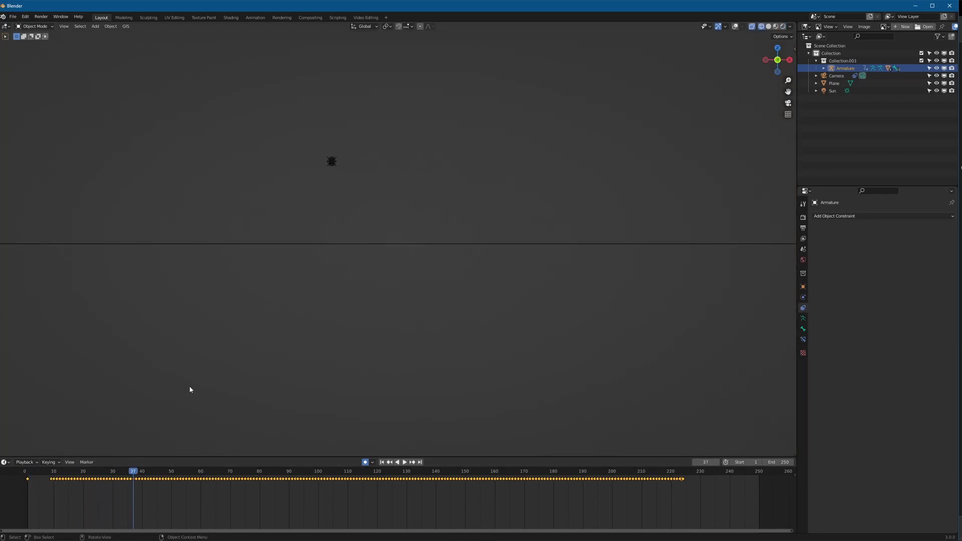
{"action": "key", "text": "KP_0"}
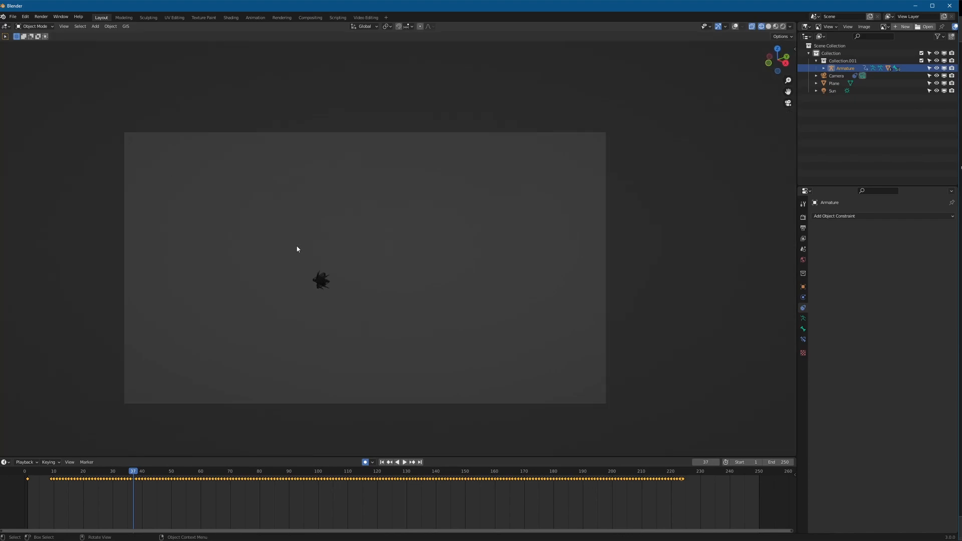
{"action": "key", "text": "shift+Left"}
{"action": "key", "text": "shift+alt+z"}
{"action": "key", "text": "shift+alt+z"}
{"action": "key", "text": "shift+z"}
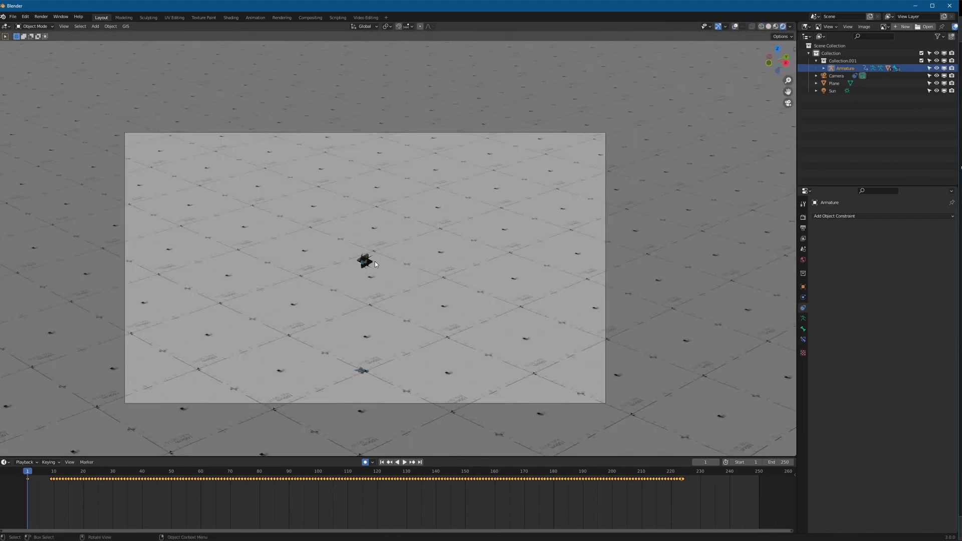
Expand the Armature's Object Transforms channels and delete the Z Location keyframes after frame 1
{"action": "left_click", "coordinate": [1, 476]}
{"action": "left_click", "coordinate": [2, 479]}
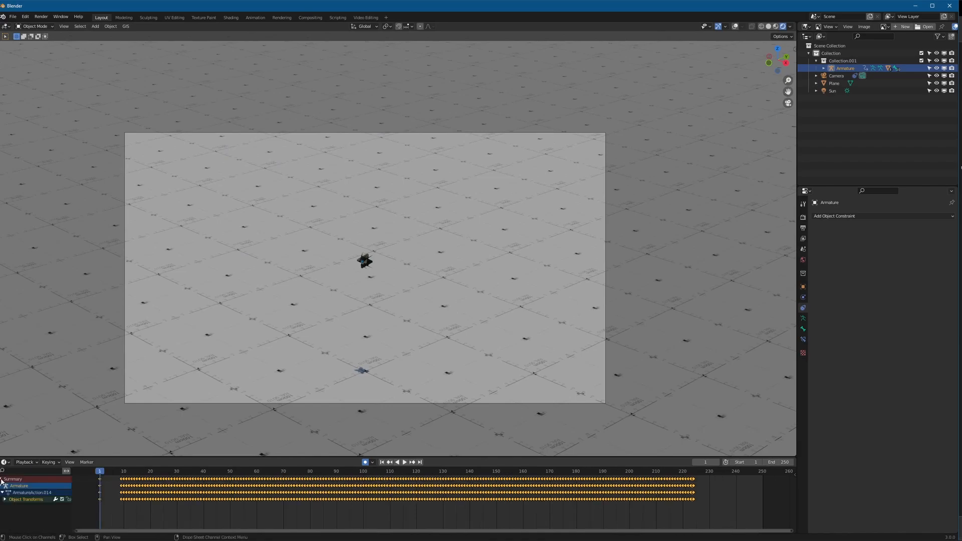
{"action": "left_click", "coordinate": [6, 500]}
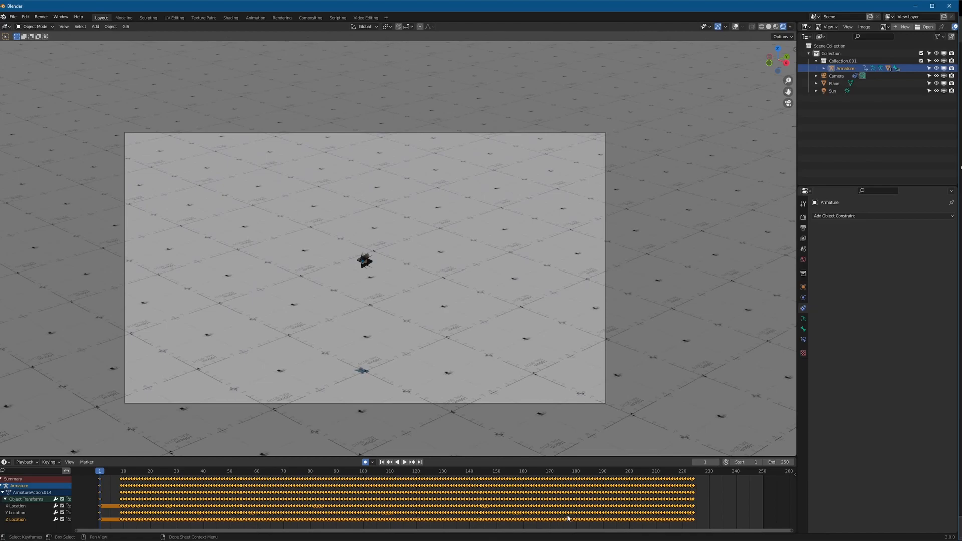
{"action": "left_click", "coordinate": [710, 518]}
{"action": "left_click_drag", "start_coordinate": [712, 526], "coordinate": [111, 521]}
{"action": "key", "text": "x"}
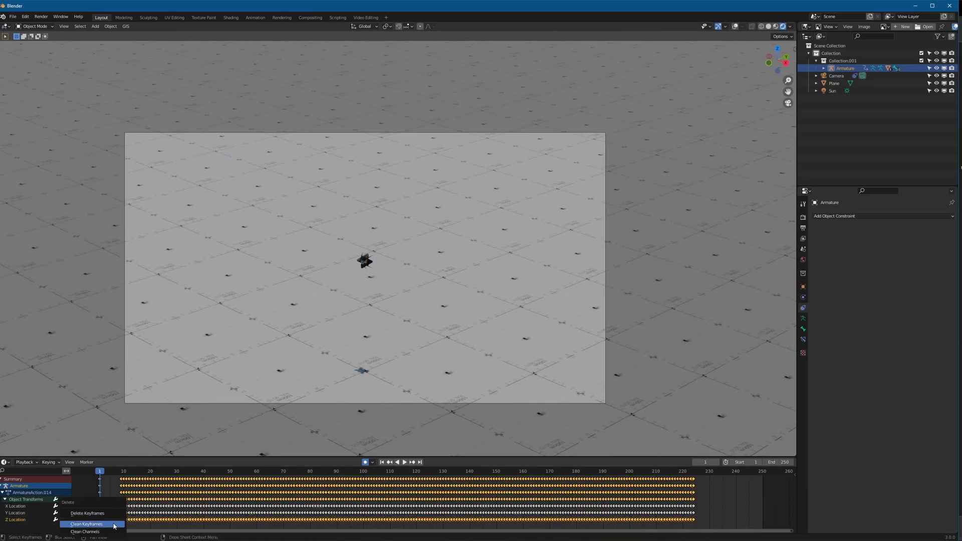
{"action": "left_click", "coordinate": [100, 513]}
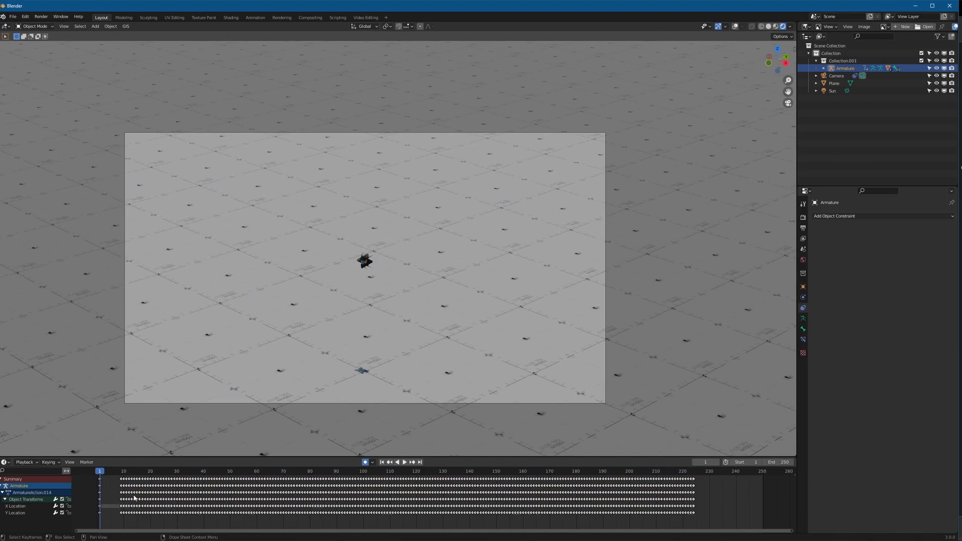
{"action": "key", "text": "ctrl+z"}
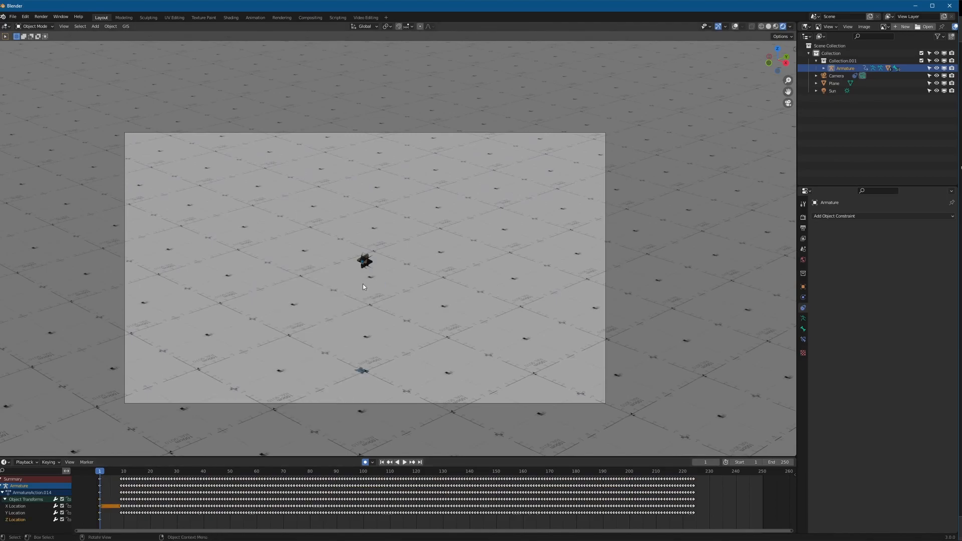
Lock the X Location and Y Location channels and show the Armature from the front in wireframe shading
{"action": "left_click", "coordinate": [68, 507]}
{"action": "left_click", "coordinate": [69, 513]}
{"action": "key", "text": "KP_1"}
{"action": "key", "text": "alt+z"}
{"action": "middle_click_drag", "start_coordinate": [362, 250], "coordinate": [365, 303], "text": "shift"}
{"action": "middle_click_drag", "start_coordinate": [348, 261], "coordinate": [345, 271], "text": "shift"}
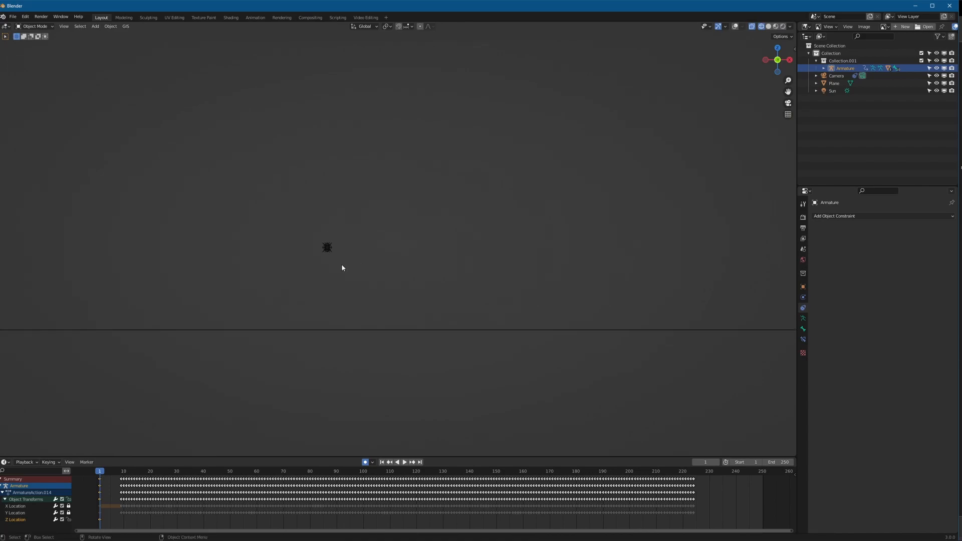
Record the Armature's up-and-down motion onto Z Location in the front view during playback, and return to frame 1
{"action": "key", "text": "space"}
{"action": "key", "text": "g"}
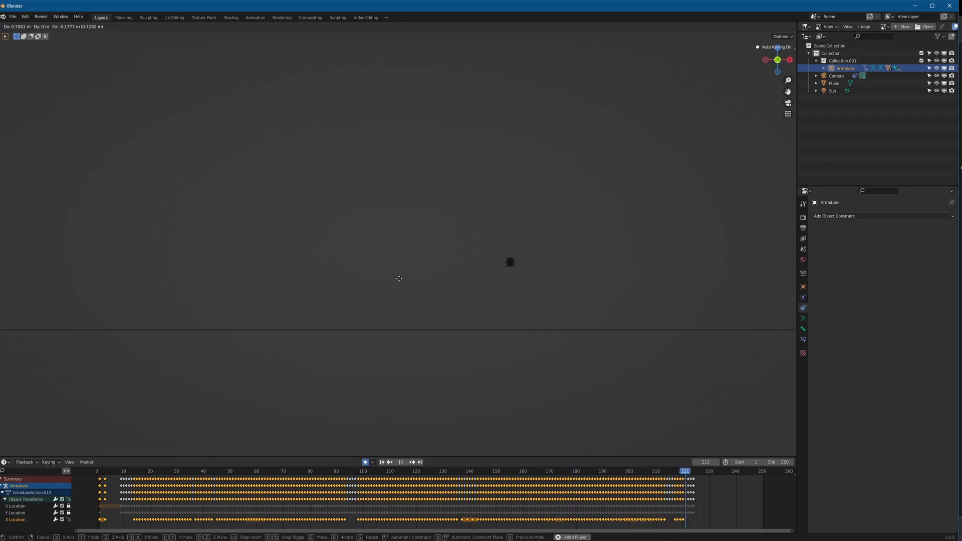
{"action": "left_click", "coordinate": [485, 283]}
{"action": "key", "text": "space"}
{"action": "key", "text": "shift+Left"}
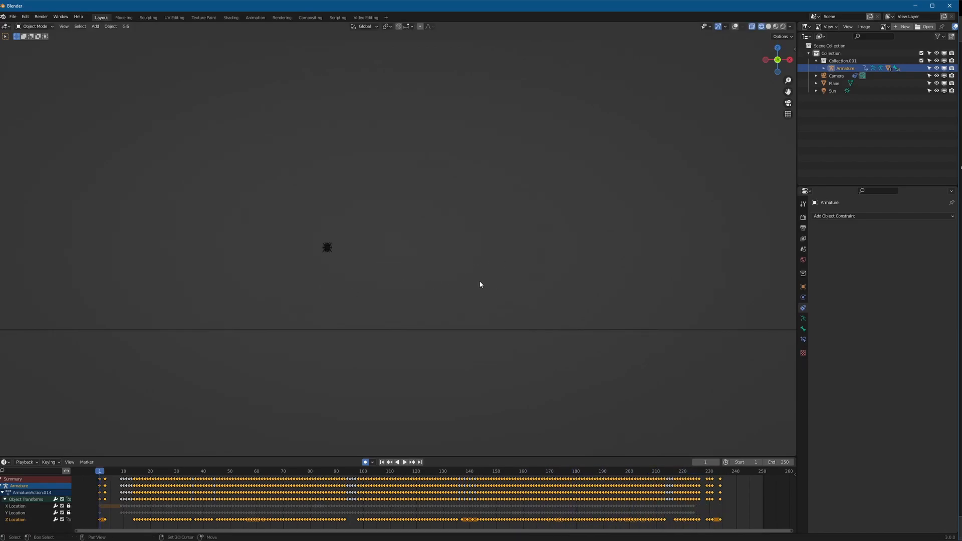
Play the recorded motion in the rendered camera view with overlays hidden, and return to frame 1
{"action": "key", "text": "shift+alt+z"}
{"action": "key", "text": "alt+z"}
{"action": "key", "text": "KP_0"}
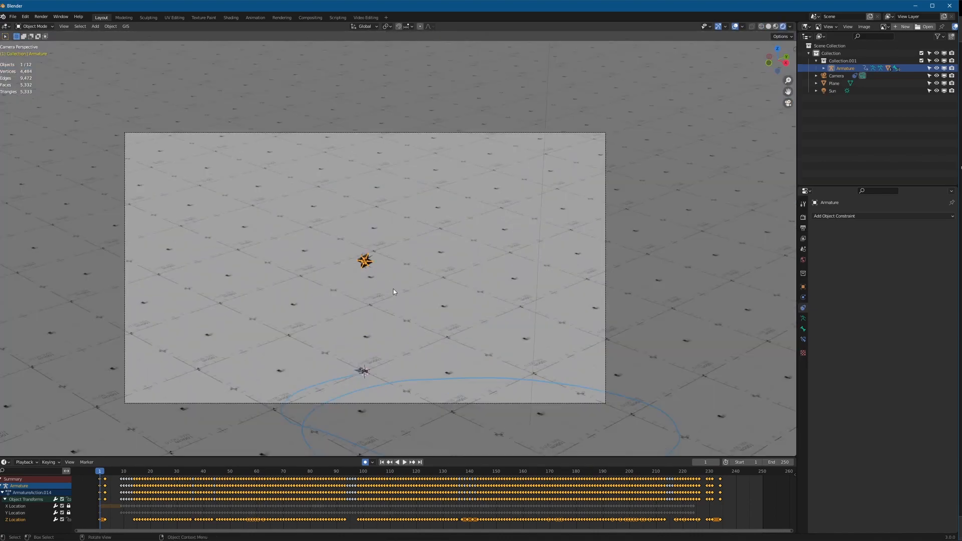
{"action": "key", "text": "shift+alt+z"}
{"action": "key", "text": "space"}
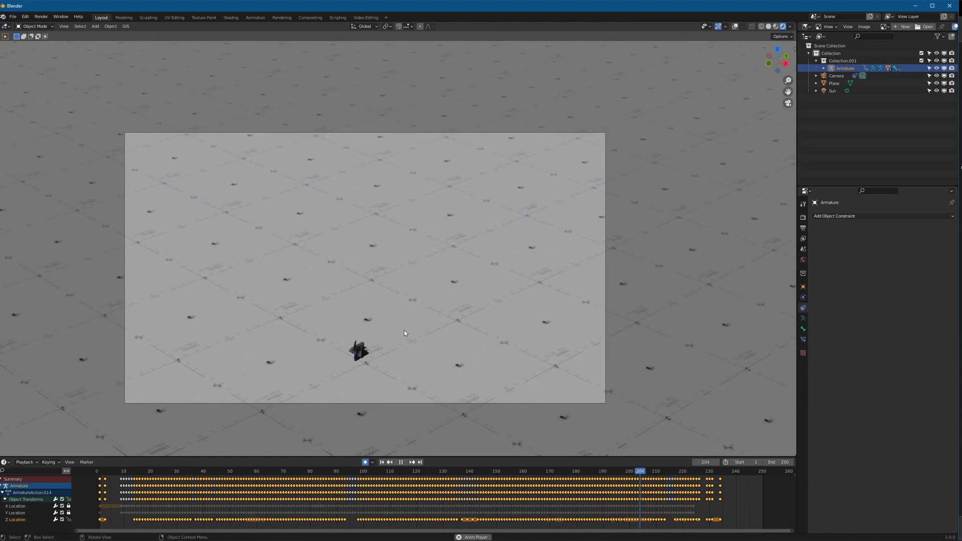
{"action": "key", "text": "space"}
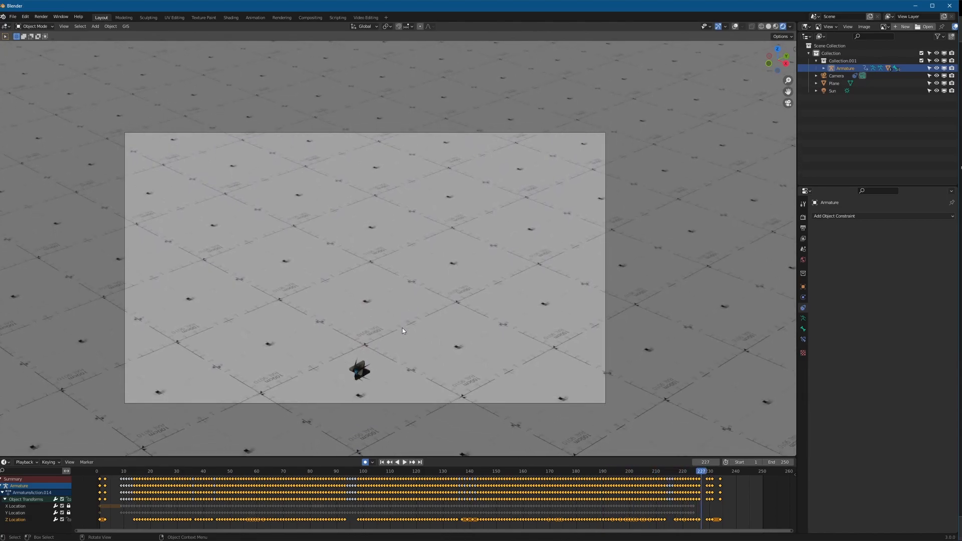
{"action": "key", "text": "shift+Left"}
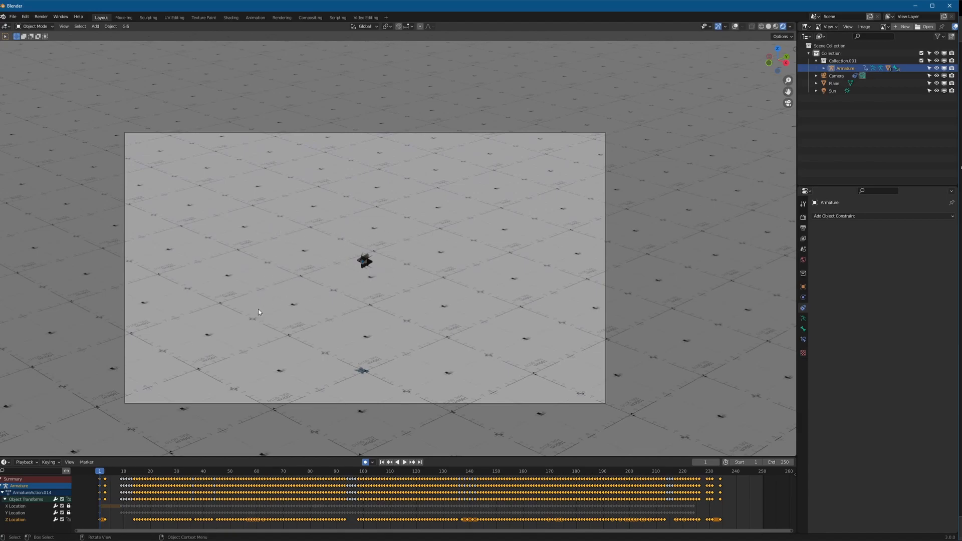
Unlock the Armature's X Location and Y Location channels and display its animation curves in the Graph Editor
{"action": "left_click", "coordinate": [68, 506]}
{"action": "left_click", "coordinate": [69, 513]}
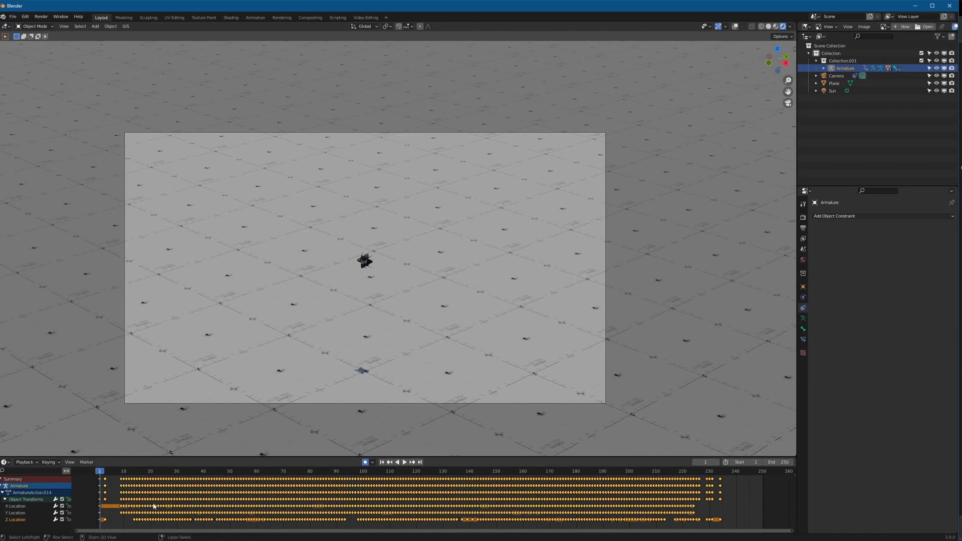
{"action": "key", "text": "ctrl+Tab"}
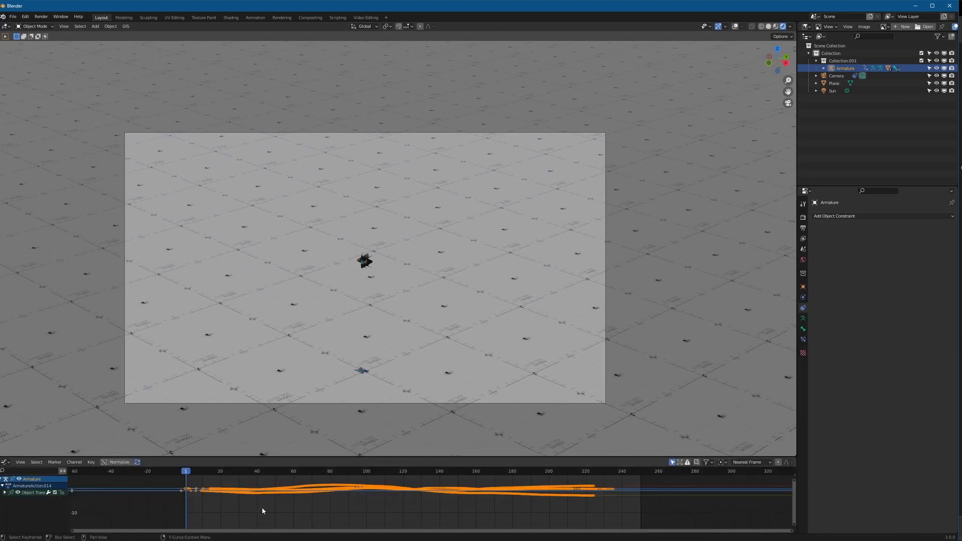
{"action": "scroll", "coordinate": [360, 501], "scroll_direction": "up", "scroll_amount": 9}
{"action": "middle_click_drag", "start_coordinate": [349, 480], "coordinate": [355, 493]}
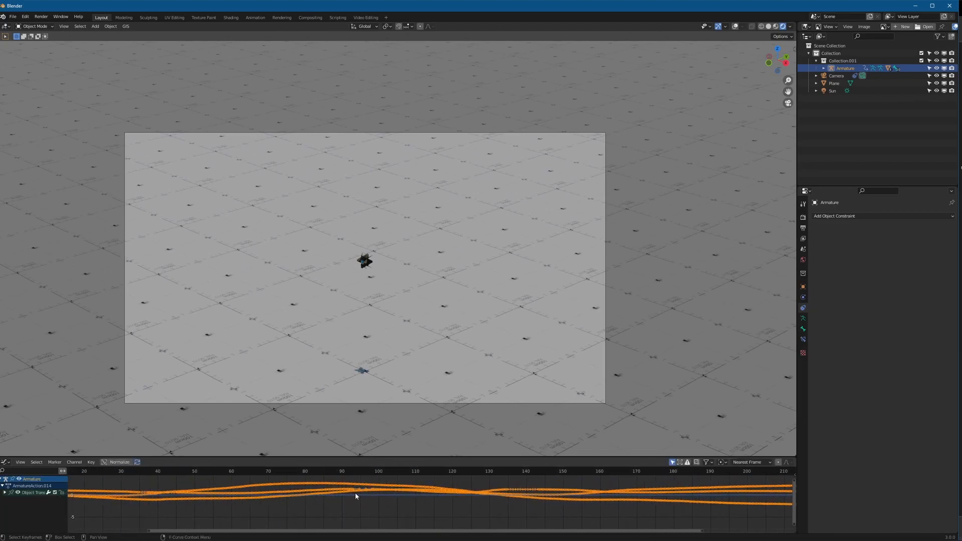
{"action": "scroll", "coordinate": [355, 494], "scroll_direction": "down", "scroll_amount": 4}
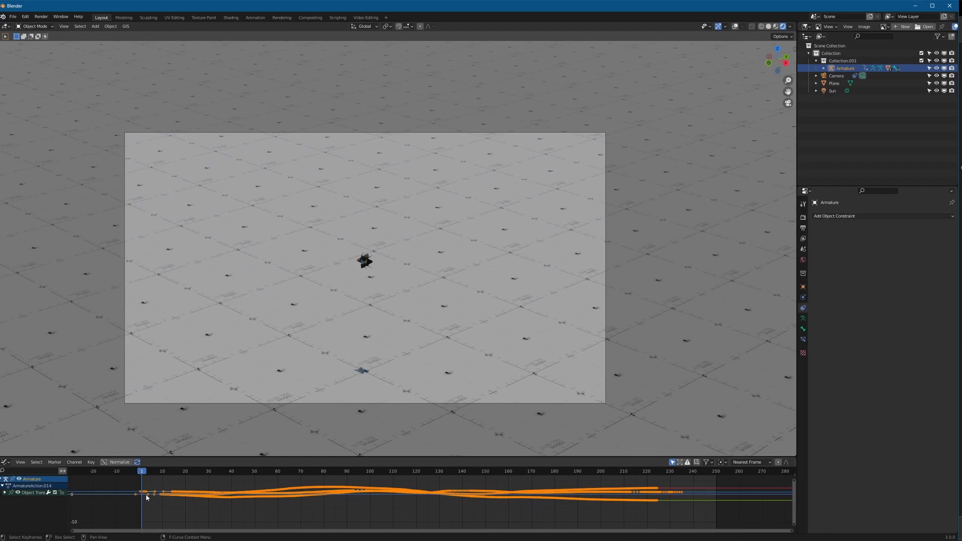
Sample keyframes across all the Armature's location curves to fill the gaps between recorded keys, and play the result
{"action": "left_click", "coordinate": [91, 463]}
{"action": "key", "text": "shift+o"}
{"action": "scroll", "coordinate": [147, 499], "scroll_direction": "up", "scroll_amount": 3}
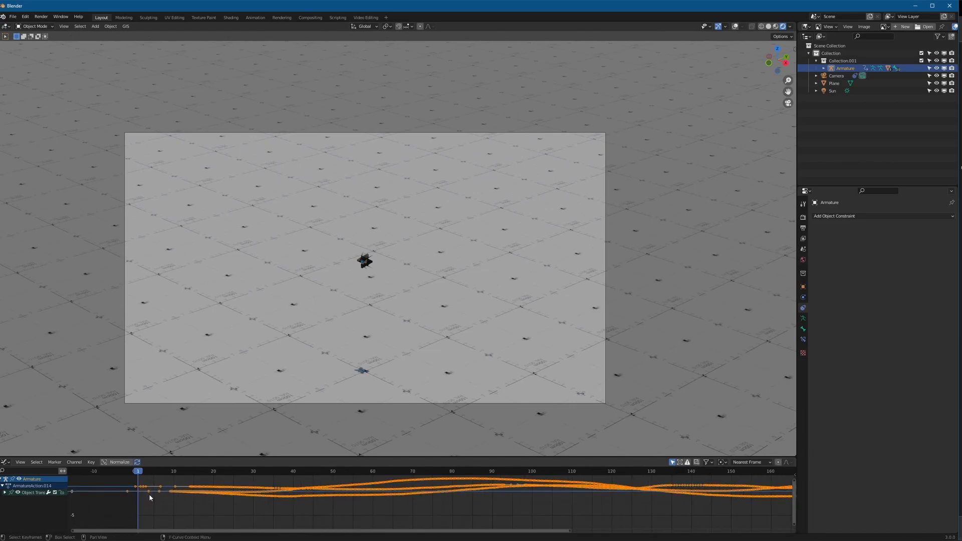
{"action": "key", "text": "ctrl"}
{"action": "left_click", "coordinate": [523, 495], "text": "ctrl"}
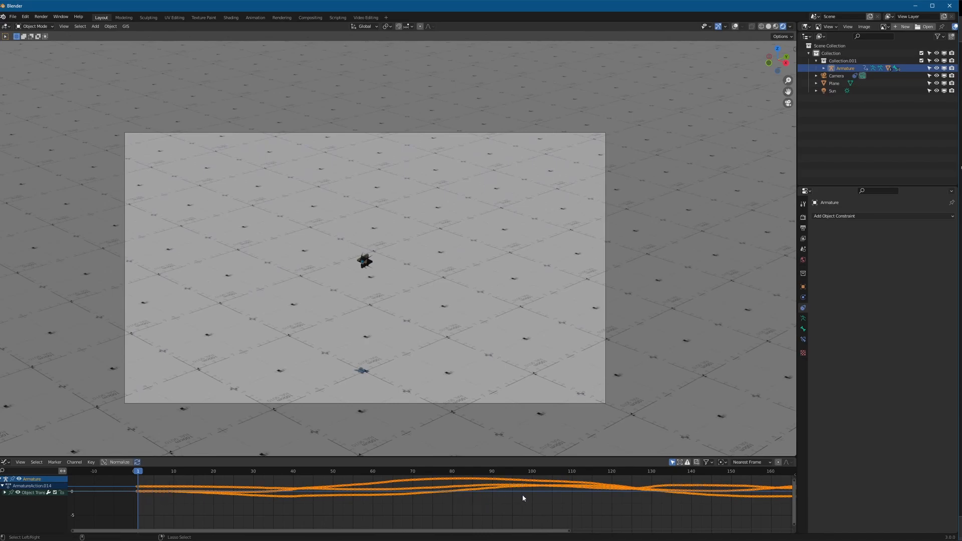
{"action": "left_click", "coordinate": [91, 464]}
{"action": "left_click", "coordinate": [130, 312]}
{"action": "key", "text": "space"}
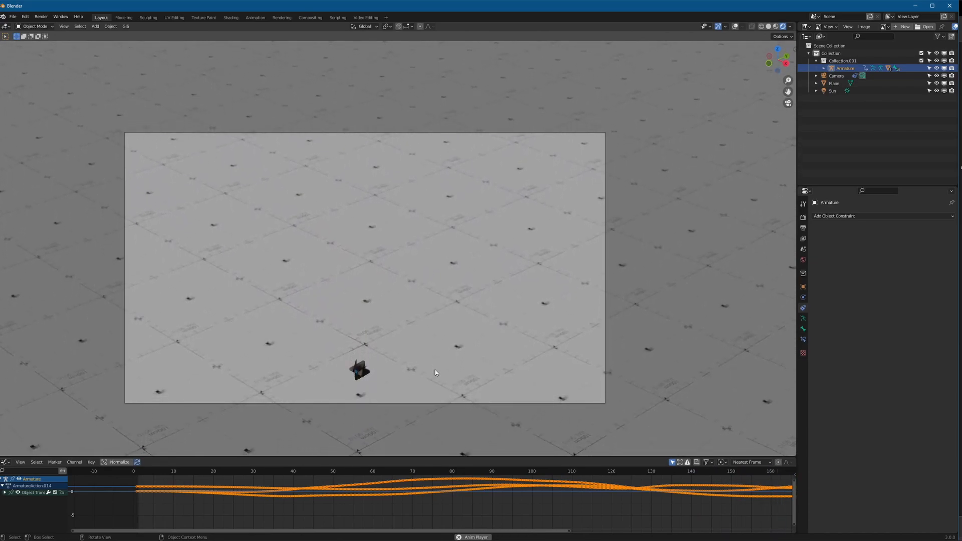
{"action": "key", "text": "Escape"}
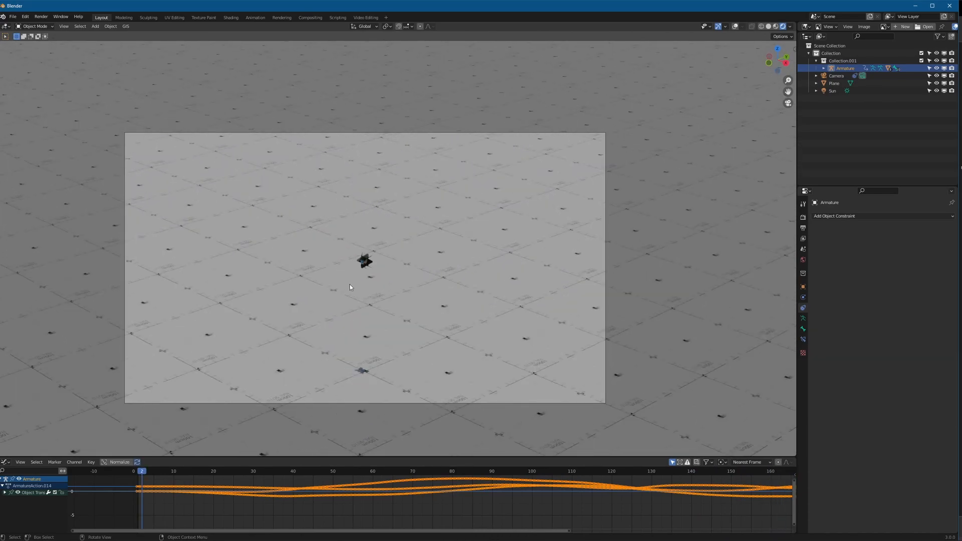
Try a free trackball rotation of the Armature at frame 78 in a closer perspective view, and return to frame 1
{"action": "middle_click_drag", "start_coordinate": [364, 265], "coordinate": [434, 229]}
{"action": "scroll", "coordinate": [394, 238], "scroll_direction": "up", "scroll_amount": 3}
{"action": "left_click", "coordinate": [5, 492]}
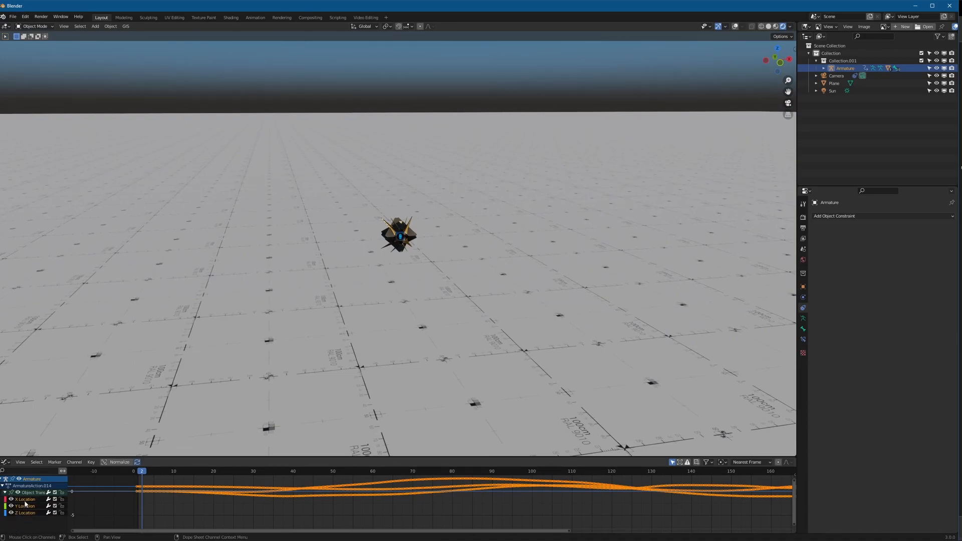
{"action": "left_click_drag", "start_coordinate": [155, 473], "coordinate": [444, 472]}
{"action": "mouse_move", "coordinate": [518, 307]}
{"action": "middle_mouse_down"}
{"action": "mouse_move", "coordinate": [474, 303]}
{"action": "mouse_move", "coordinate": [504, 307]}
{"action": "middle_mouse_up"}
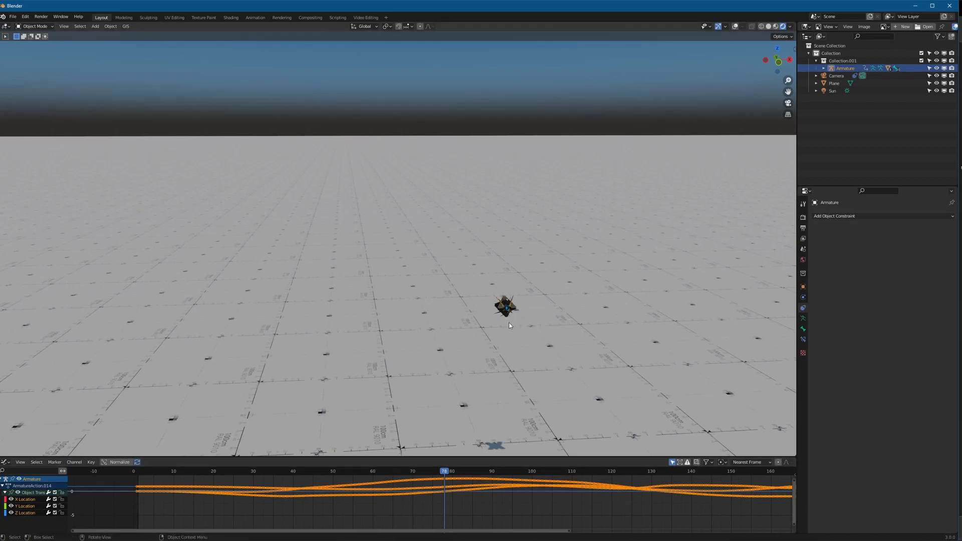
{"action": "key", "text": "r"}
{"action": "key", "text": "r"}
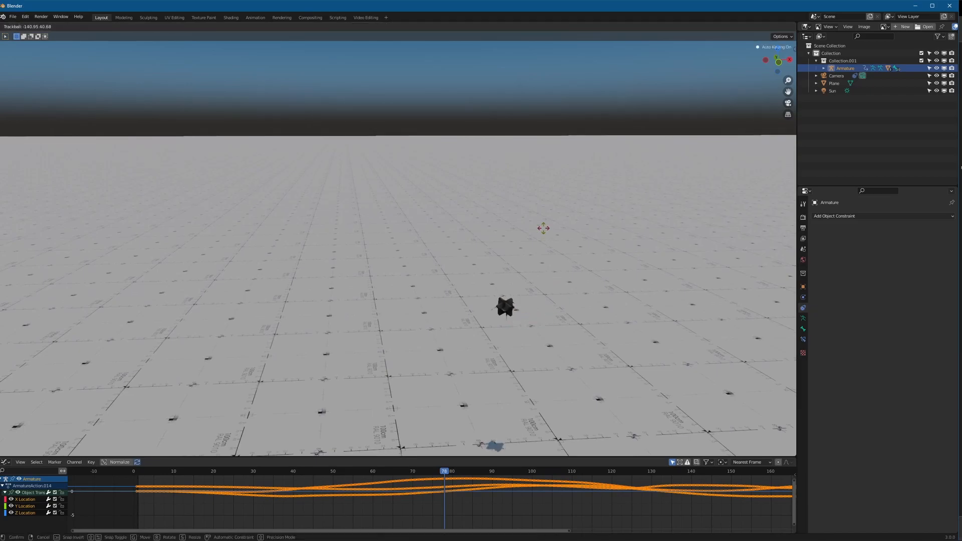
{"action": "left_click", "coordinate": [545, 359]}
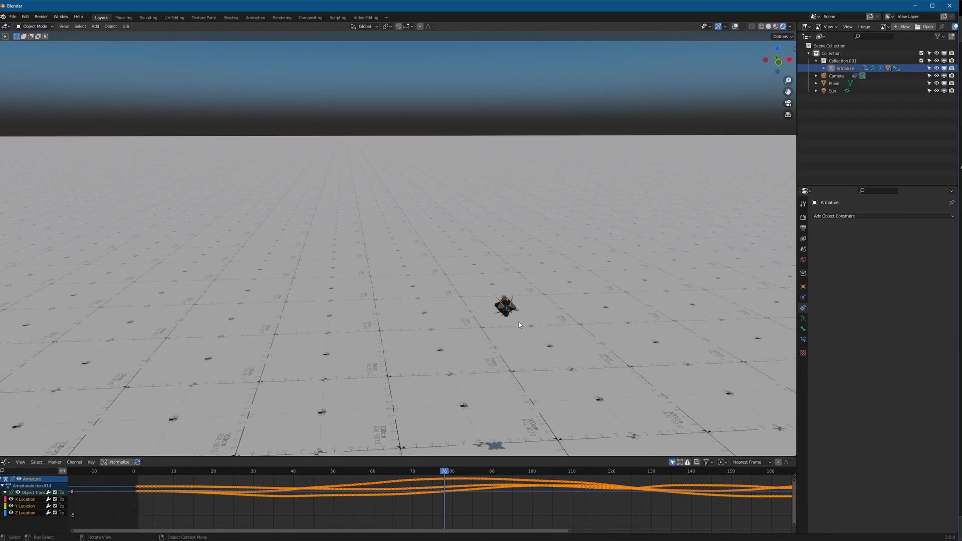
{"action": "key", "text": "shift+Left"}
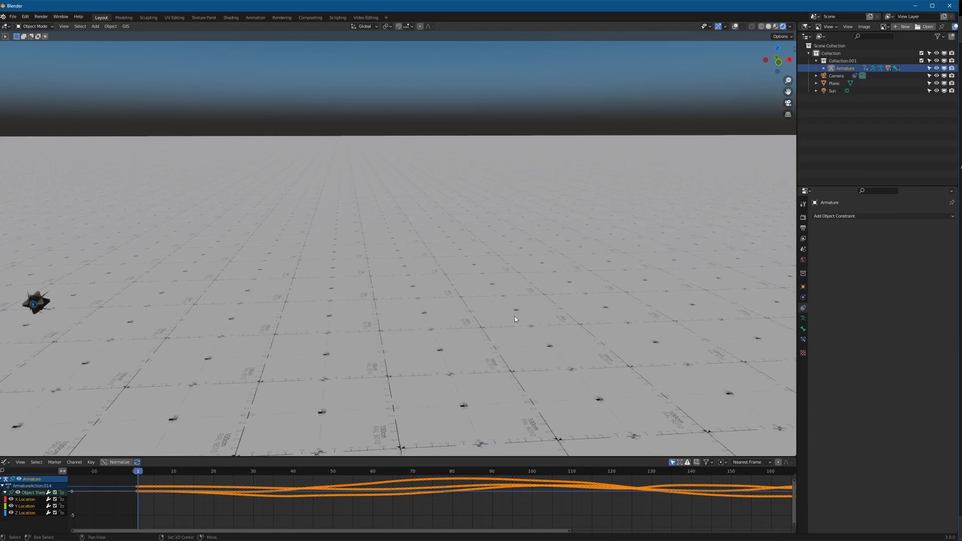
Show the viewport overlays, snap the 3D cursor to the Armature, and add a plain axes empty there
{"action": "middle_click_drag", "start_coordinate": [190, 376], "coordinate": [323, 382], "text": "shift"}
{"action": "key", "text": "shift+alt+z"}
{"action": "key", "text": "shift+s"}
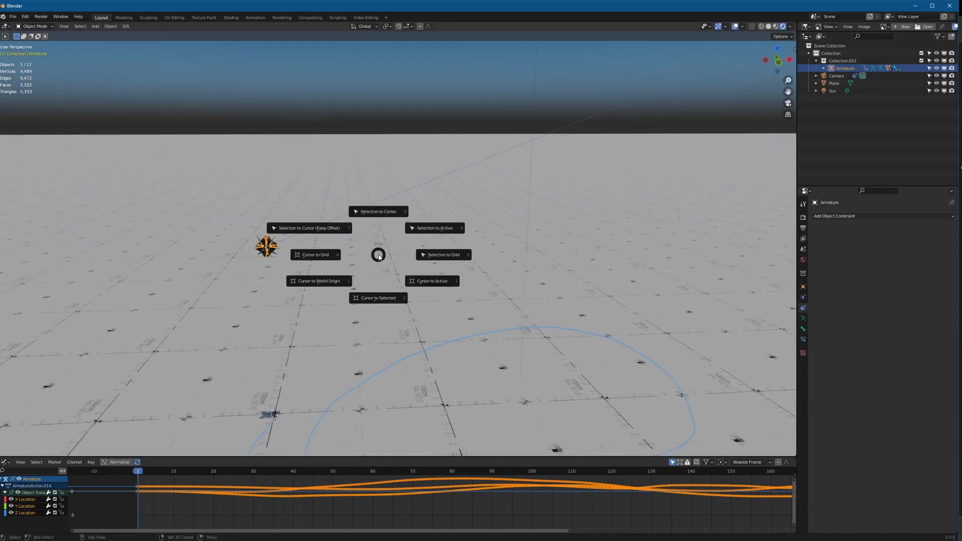
{"action": "left_click", "coordinate": [385, 307]}
{"action": "key", "text": "shift+a"}
{"action": "mouse_move", "coordinate": [283, 269]}
{"action": "left_click", "coordinate": [334, 268]}
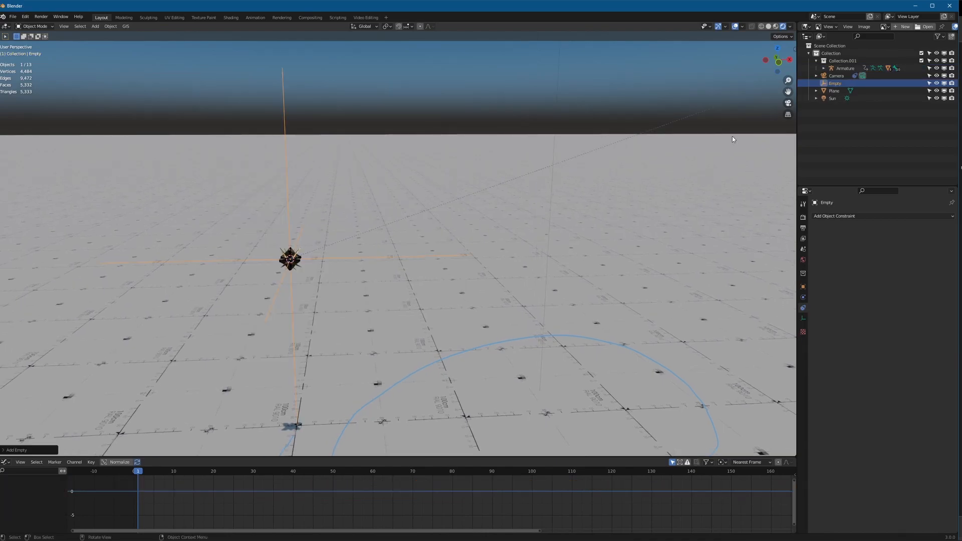
Parent the Empty to the Armature and play the animation to check that it follows the motion
{"action": "left_click", "coordinate": [846, 68], "text": "ctrl"}
{"action": "key", "text": "ctrl+p"}
{"action": "left_click", "coordinate": [538, 200]}
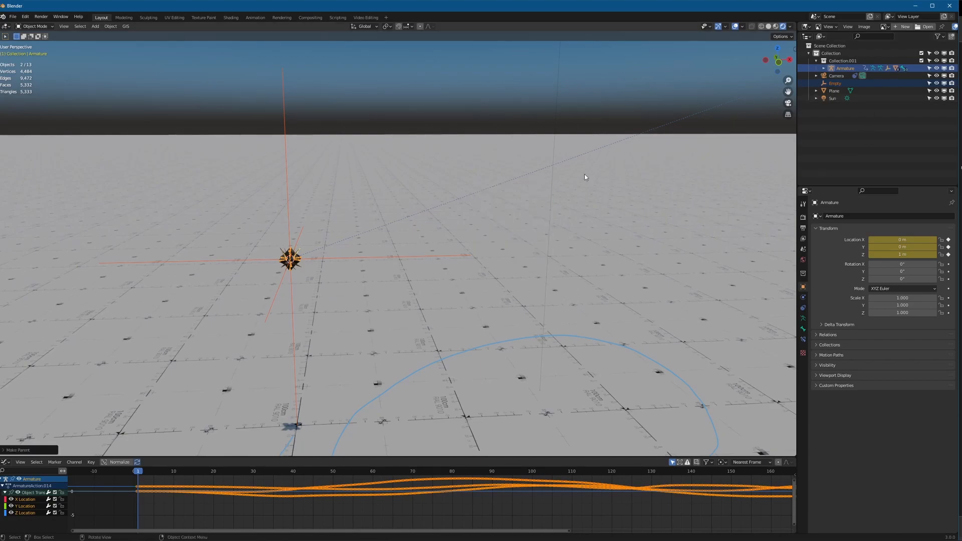
{"action": "scroll", "coordinate": [347, 314], "scroll_direction": "down", "scroll_amount": 5}
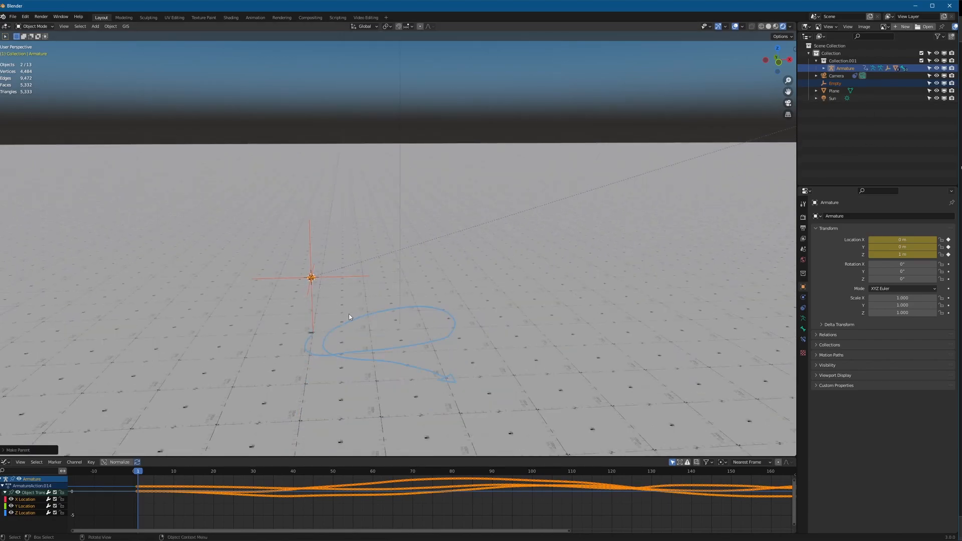
{"action": "key", "text": "space"}
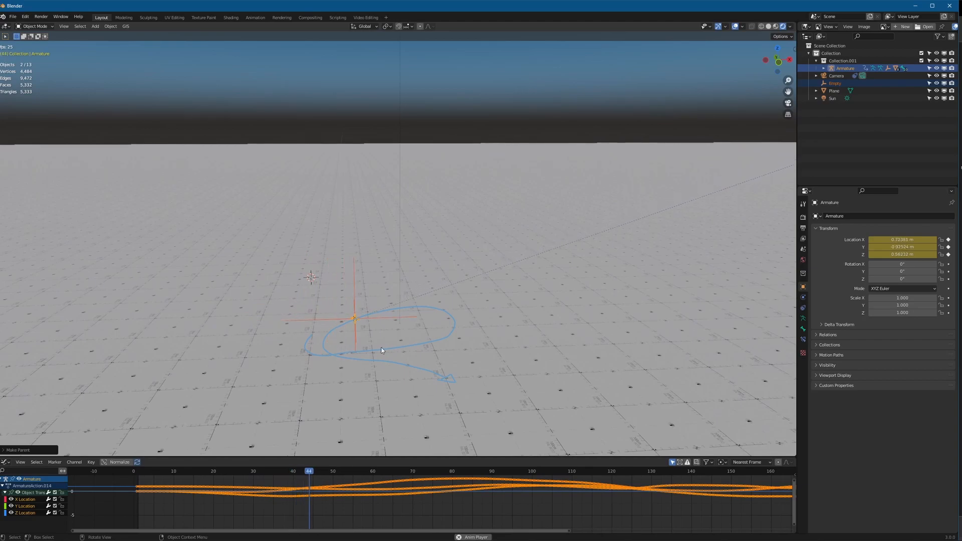
{"action": "key", "text": "space"}
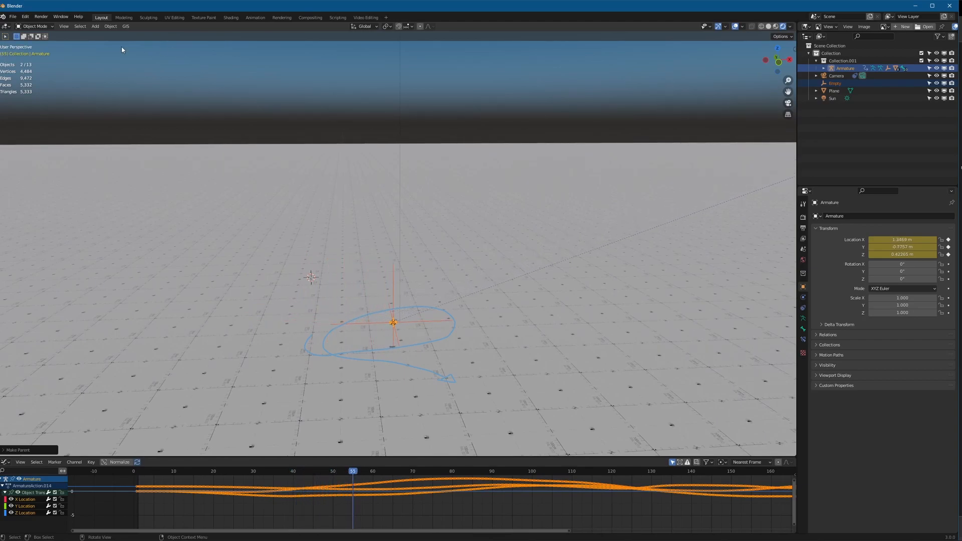
Bake the Empty's action as object data over frames 1 to 250, with Visual Keying and Clear Parents enabled
{"action": "left_click", "coordinate": [395, 293]}
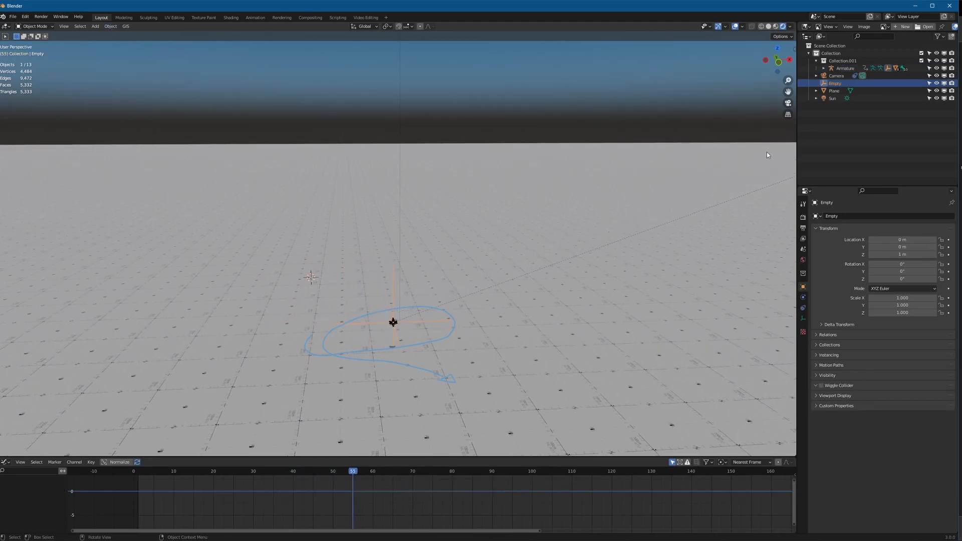
{"action": "left_click", "coordinate": [109, 27]}
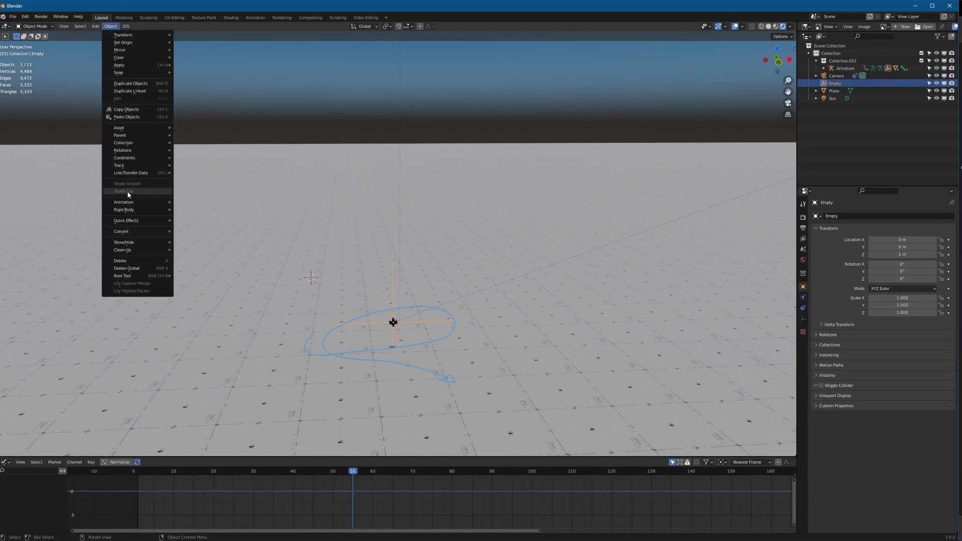
{"action": "mouse_move", "coordinate": [127, 202]}
{"action": "left_click", "coordinate": [197, 235]}
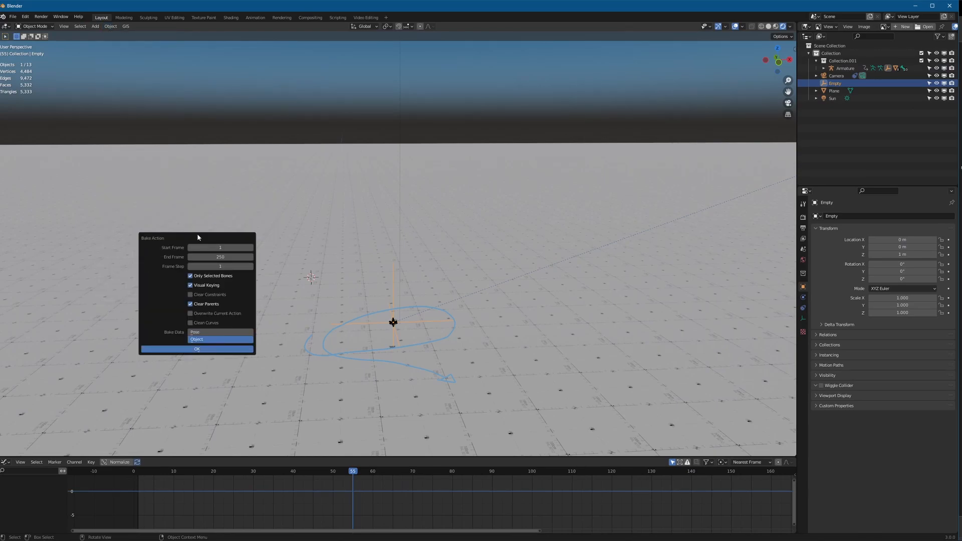
{"action": "left_click_drag", "start_coordinate": [197, 235], "coordinate": [220, 237]}
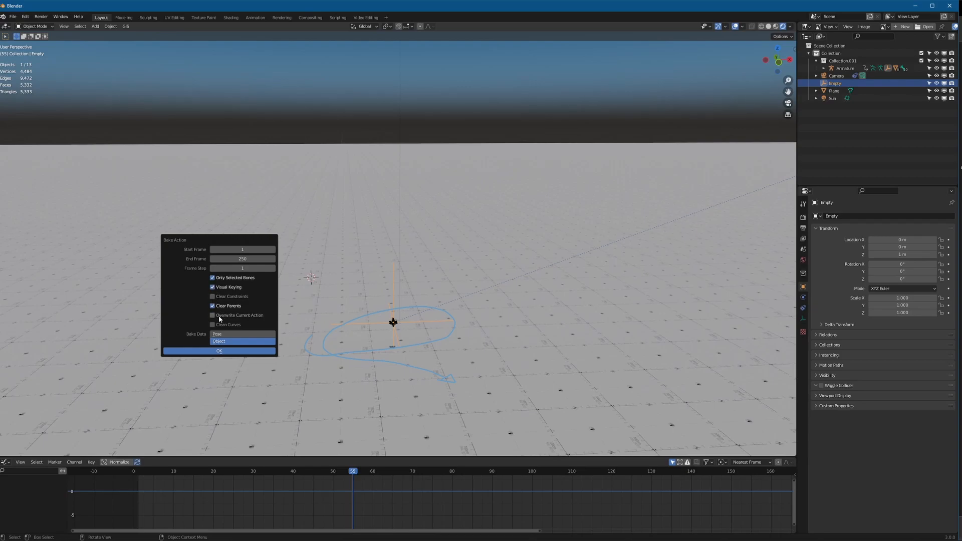
{"action": "left_click", "coordinate": [216, 352]}
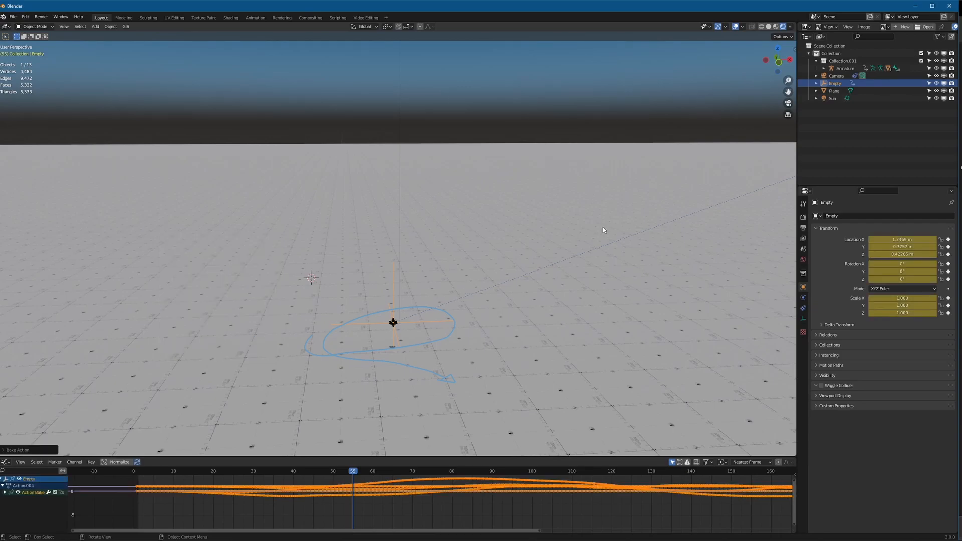
Compare the animation channels of the Armature with those of the Empty's baked action, including its location, rotation and scale channels
{"action": "left_click", "coordinate": [844, 70]}
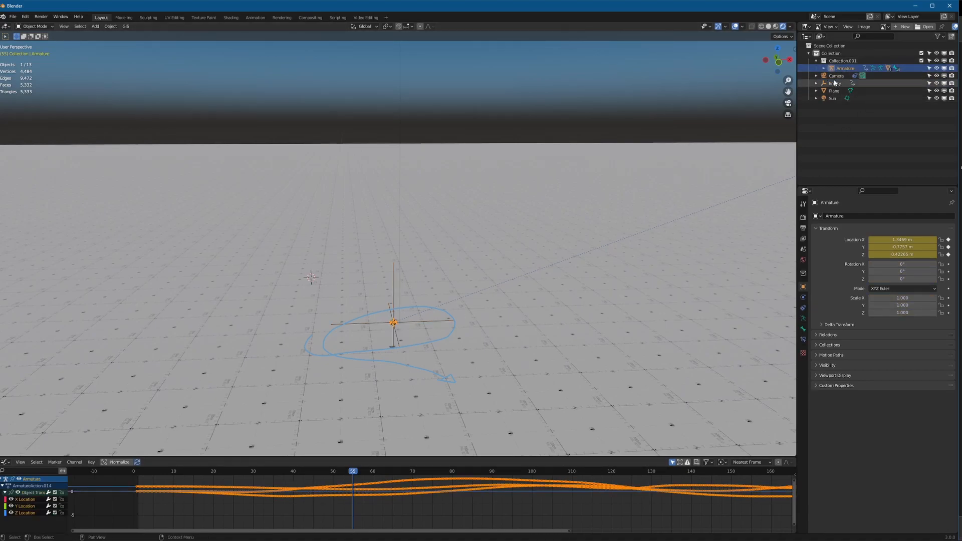
{"action": "left_click", "coordinate": [834, 84]}
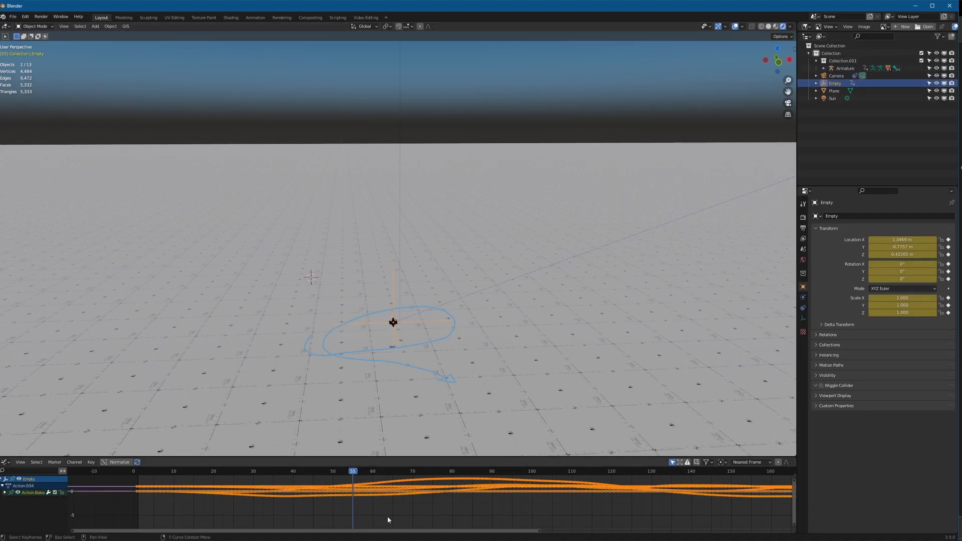
{"action": "left_click", "coordinate": [5, 492]}
{"action": "scroll", "coordinate": [15, 504], "scroll_direction": "down", "scroll_amount": 3}
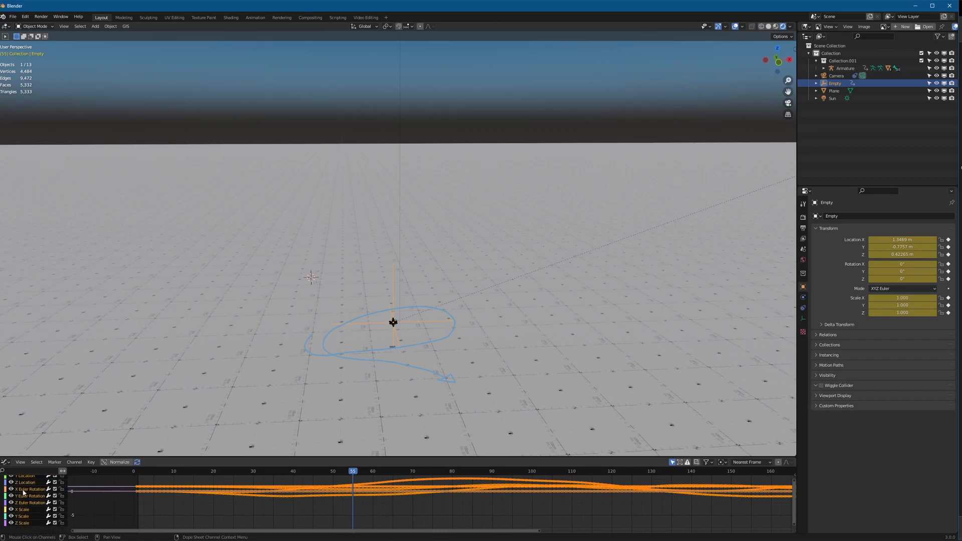
{"action": "scroll", "coordinate": [15, 491], "scroll_direction": "up", "scroll_amount": 2}
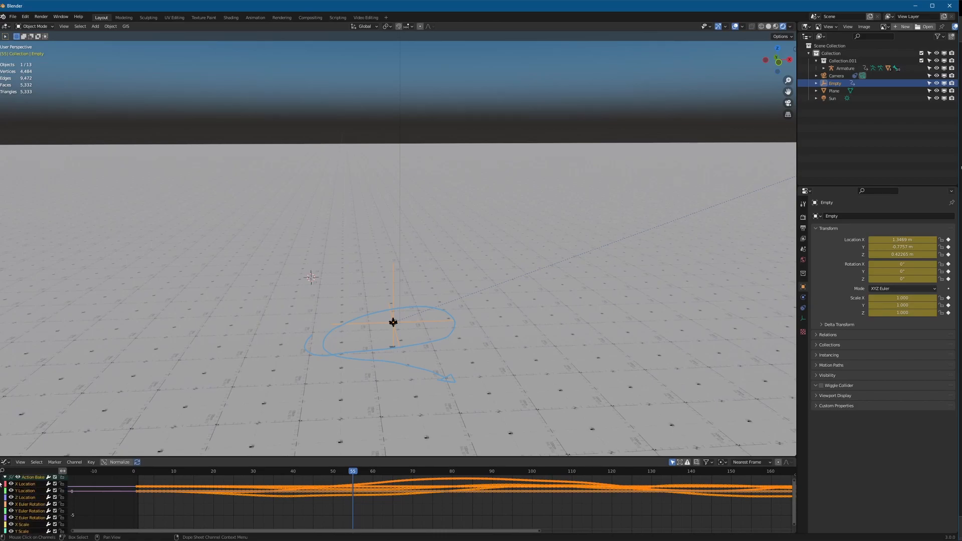
{"action": "left_click", "coordinate": [5, 478]}
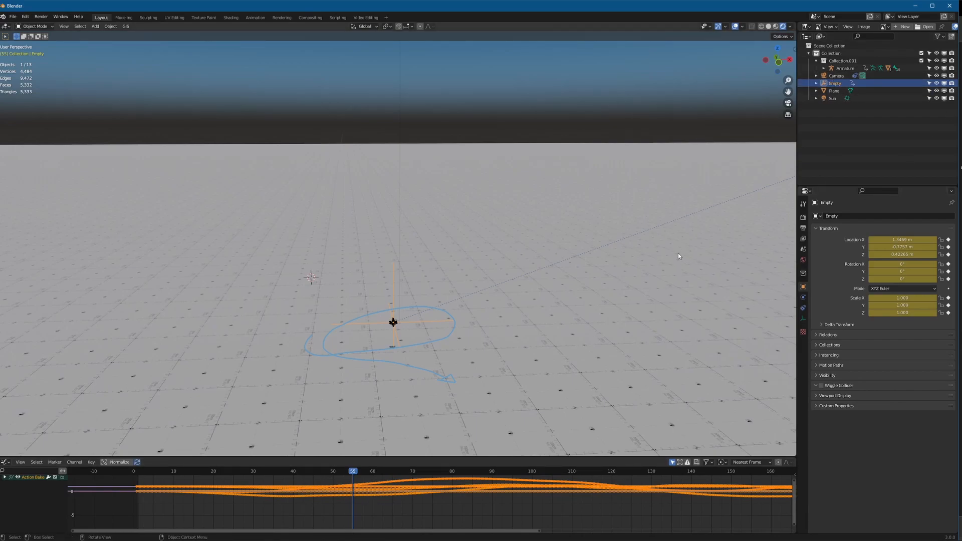
Play the animation to compare the Armature's motion with the Empty's, and stop at frame 107 with the Empty selected
{"action": "left_click", "coordinate": [847, 70]}
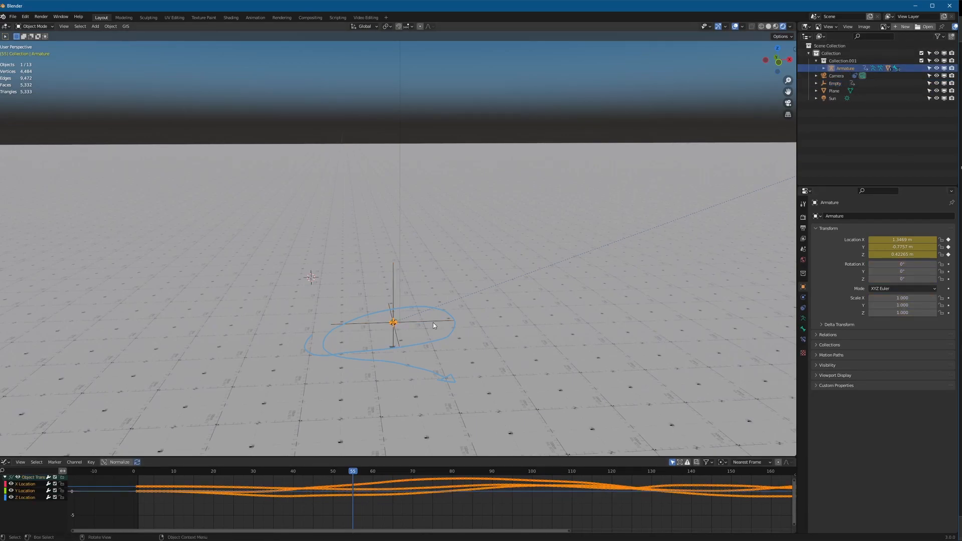
{"action": "key", "text": "space"}
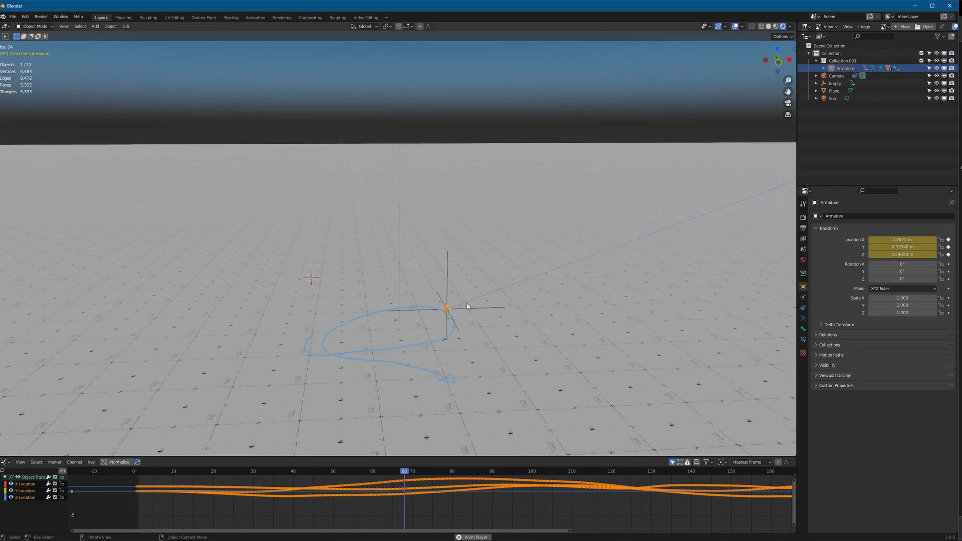
{"action": "left_click", "coordinate": [453, 273]}
{"action": "key", "text": "space"}
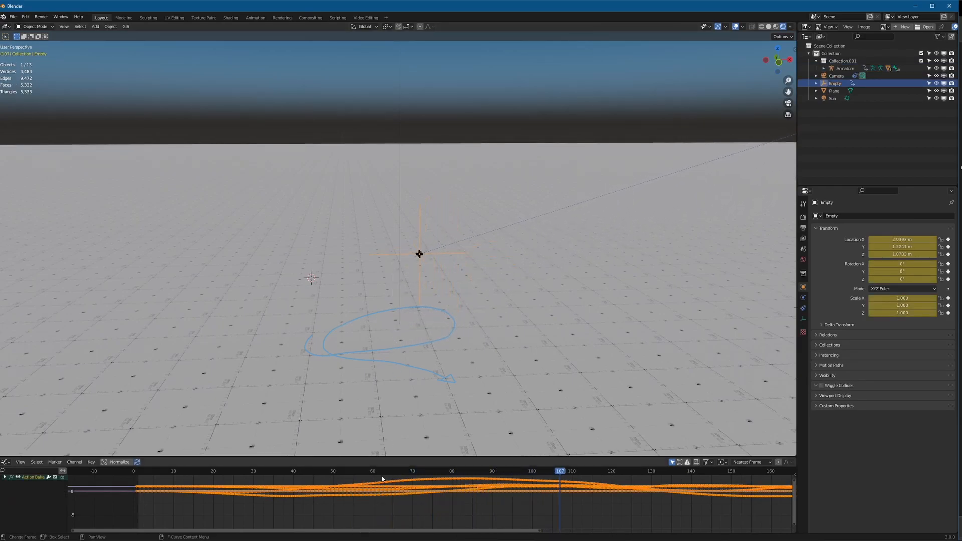
Shift all of the Empty's baked keyframes about 3 frames earlier and play the animation to check its lead over the Armature
{"action": "key", "text": "g"}
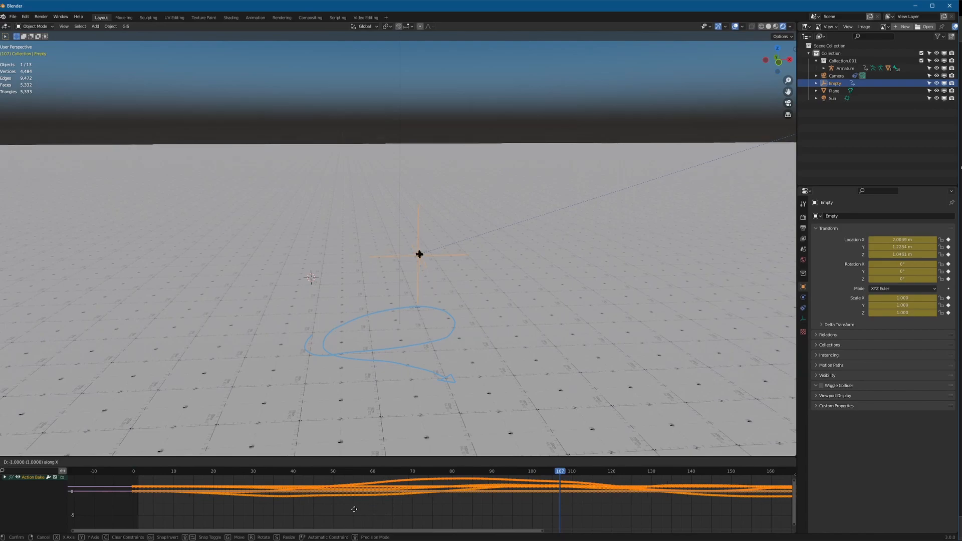
{"action": "left_click", "coordinate": [279, 513]}
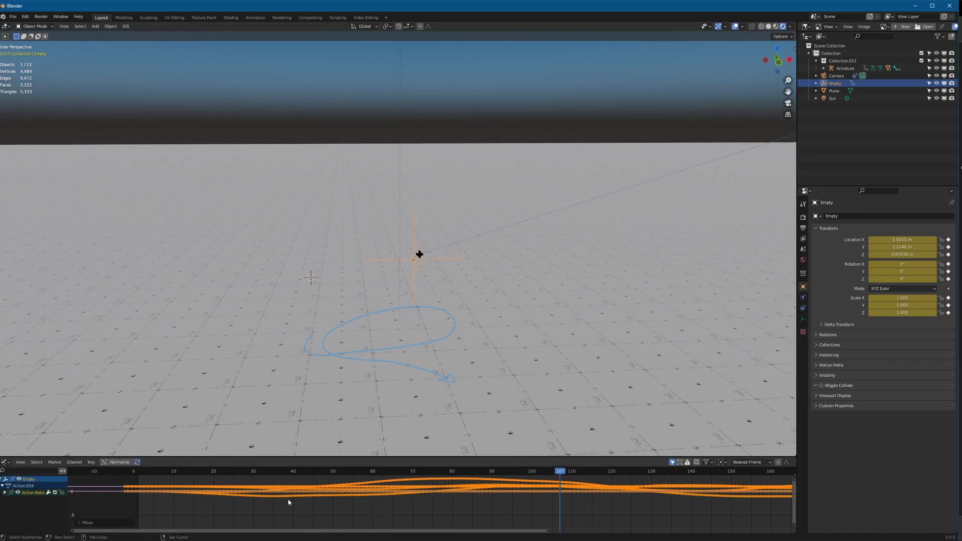
{"action": "key", "text": "space"}
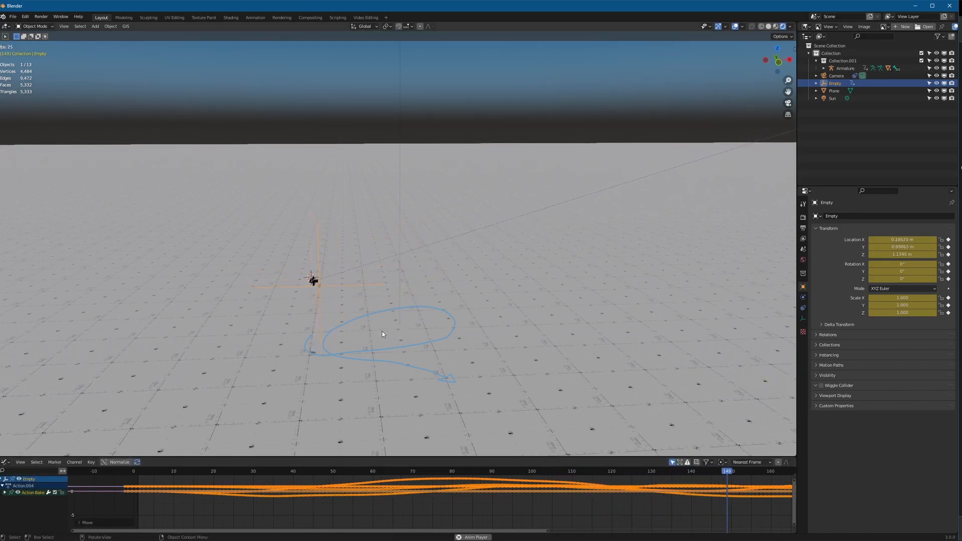
{"action": "key", "text": "space"}
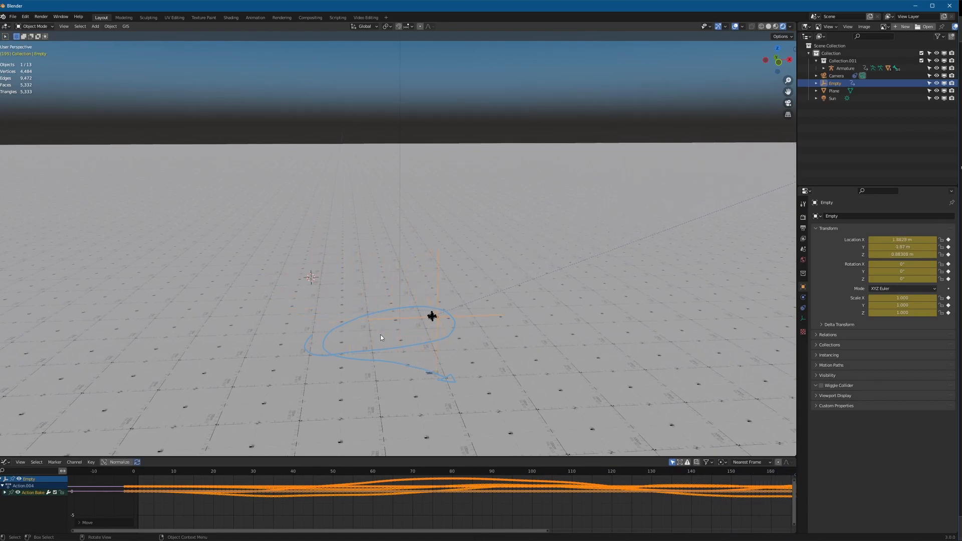
Add a Damped Track constraint to the Armature with the Empty as its target
{"action": "left_click", "coordinate": [846, 68]}
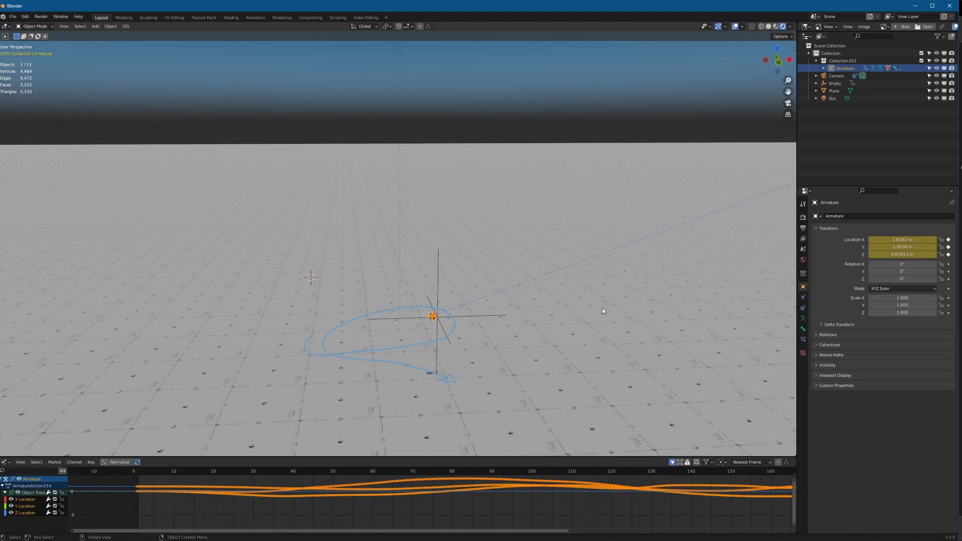
{"action": "left_click", "coordinate": [803, 308]}
{"action": "left_click", "coordinate": [856, 216]}
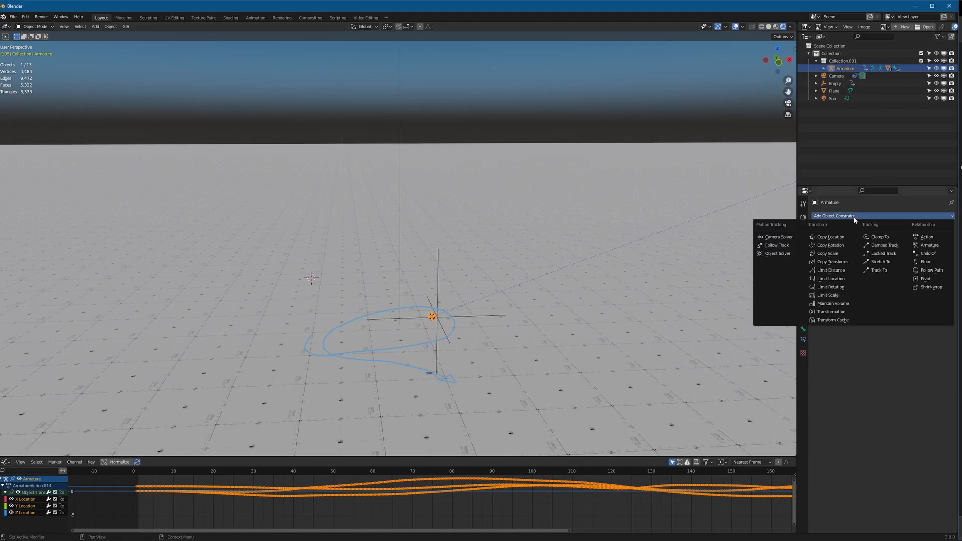
{"action": "left_click", "coordinate": [879, 246]}
{"action": "left_click", "coordinate": [890, 240]}
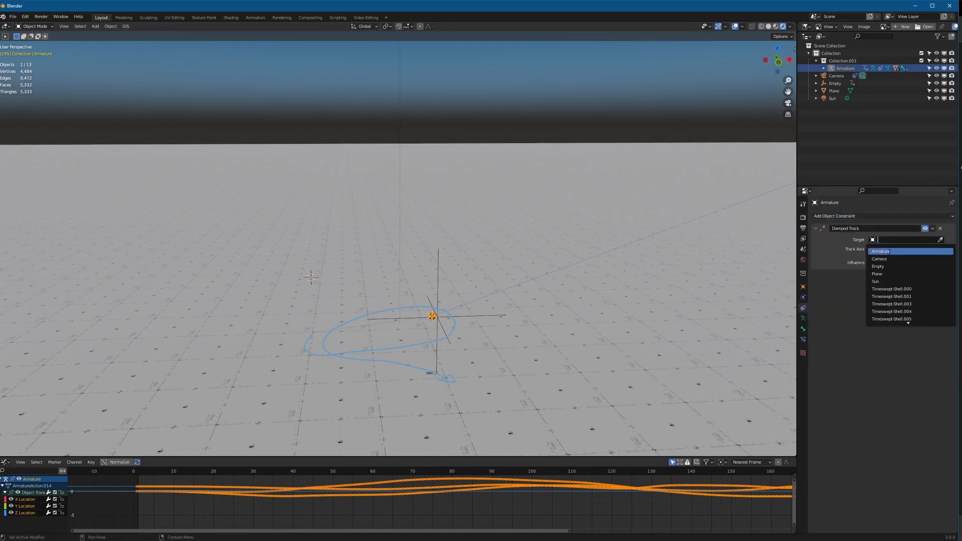
{"action": "left_click", "coordinate": [890, 267]}
Set the Damped Track axis to -Y and toggle the constraint off and on to compare the drone's orientation without overlays
{"action": "scroll", "coordinate": [435, 316], "scroll_direction": "up", "scroll_amount": 5}
{"action": "key", "text": "shift+alt+z"}
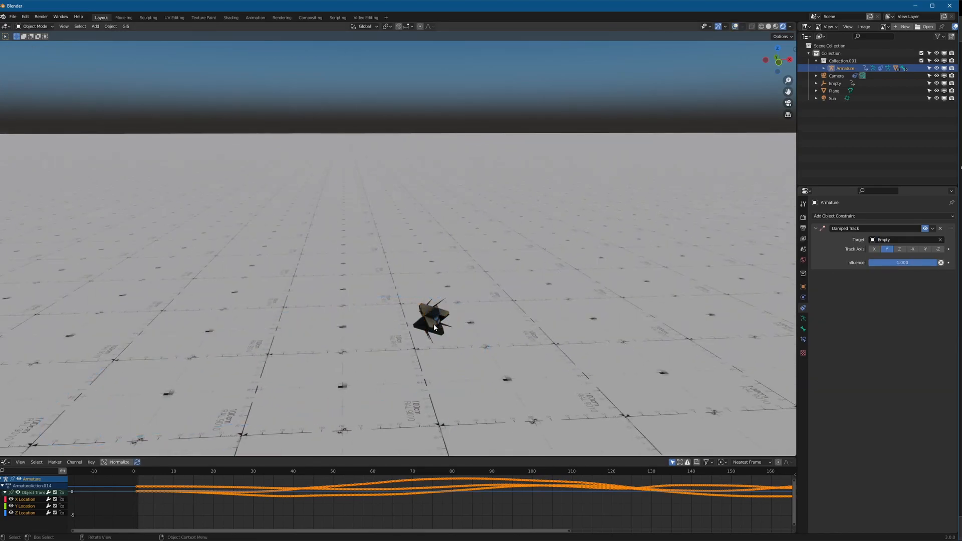
{"action": "left_click", "coordinate": [924, 229]}
{"action": "left_click", "coordinate": [926, 230]}
{"action": "left_click", "coordinate": [926, 230]}
{"action": "left_click", "coordinate": [927, 231]}
{"action": "left_click", "coordinate": [927, 249]}
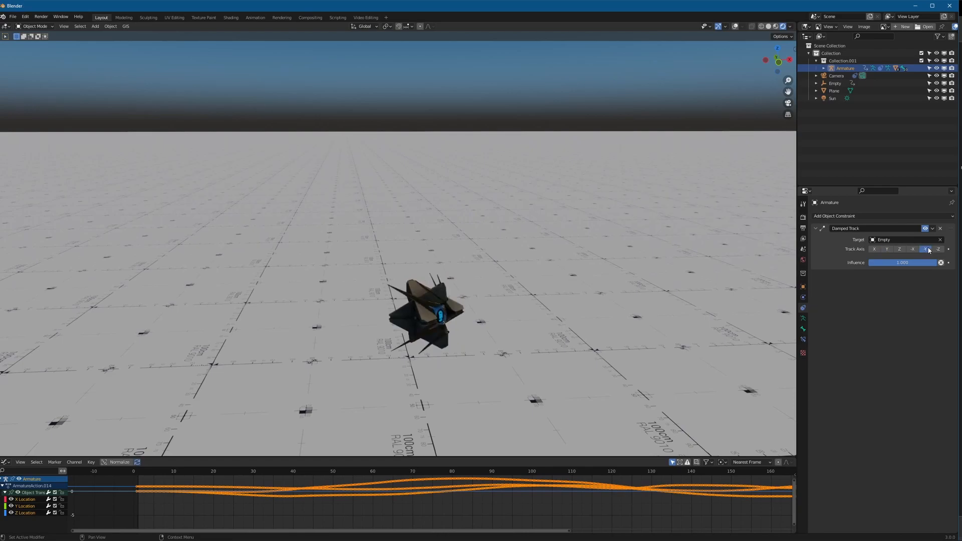
{"action": "left_click", "coordinate": [926, 229]}
{"action": "left_click", "coordinate": [926, 229]}
{"action": "left_click", "coordinate": [926, 229]}
{"action": "left_click", "coordinate": [926, 229]}
Review the tracked flight through the camera with overlays hidden, playing from the first frame and scrubbing back to frame 77
{"action": "scroll", "coordinate": [401, 318], "scroll_direction": "down", "scroll_amount": 5}
{"action": "key", "text": "shift+alt+z"}
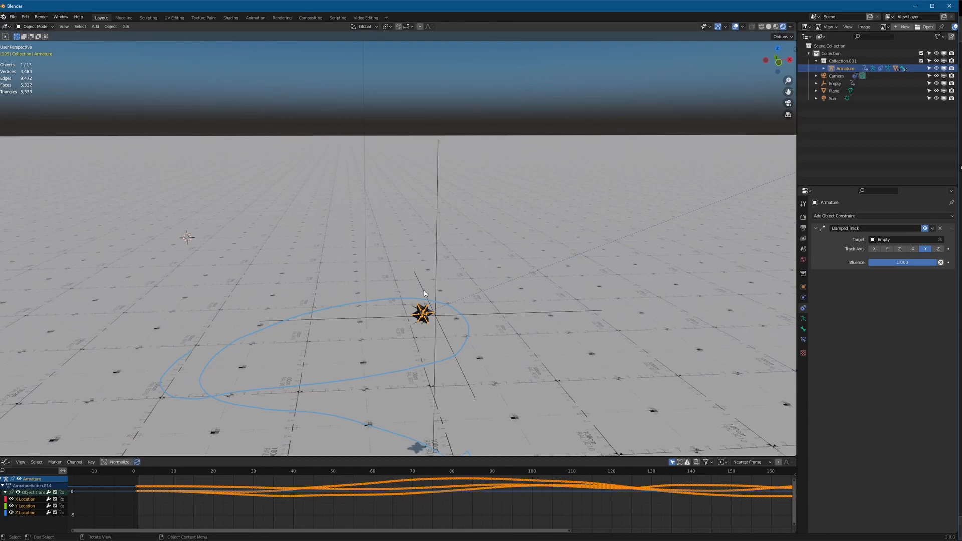
{"action": "key", "text": "KP_0"}
{"action": "key", "text": "shift+alt+z"}
{"action": "key", "text": "shift+Left"}
{"action": "key", "text": "space"}
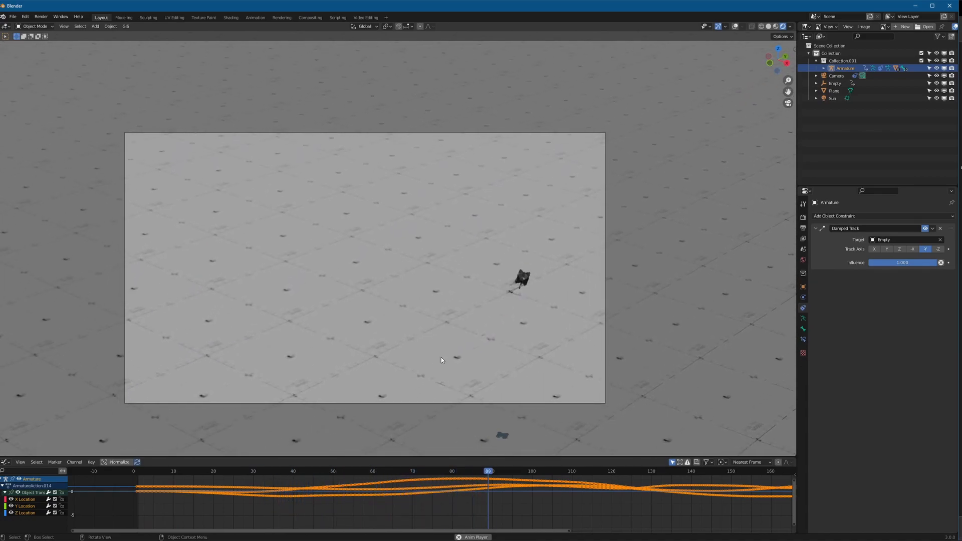
{"action": "key", "text": "space"}
{"action": "left_click_drag", "start_coordinate": [644, 482], "coordinate": [437, 487]}
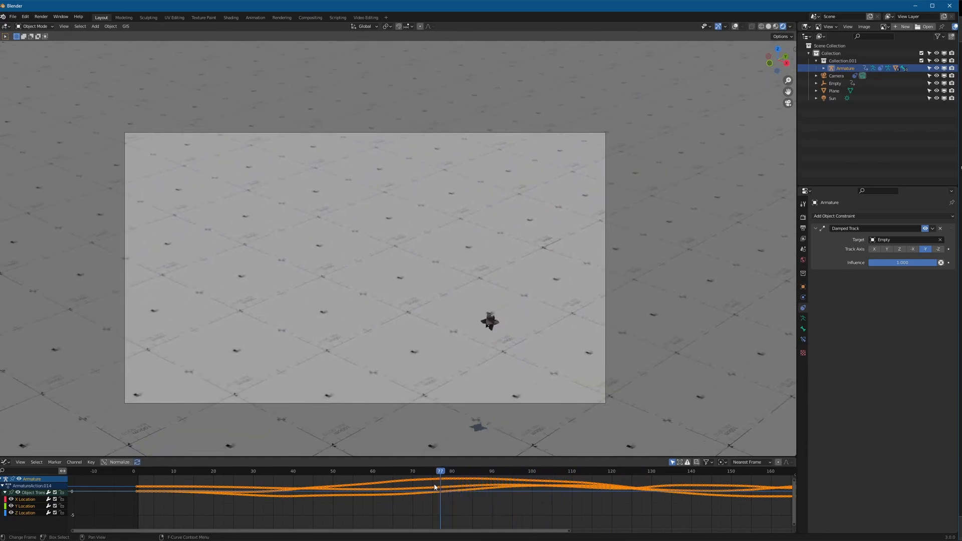
{"action": "key", "text": "space"}
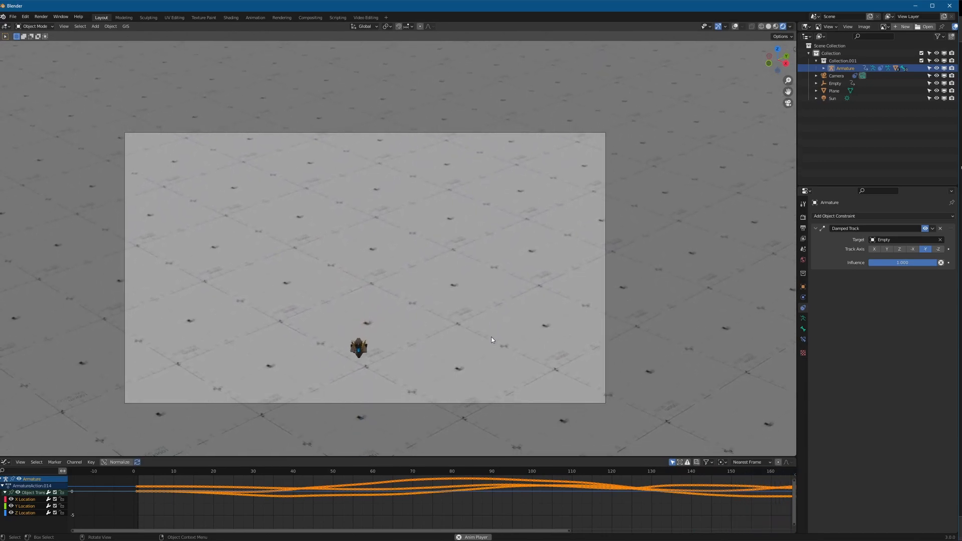
Show the viewport overlays and examine the end of the Armature's curves around frame 235
{"action": "scroll", "coordinate": [501, 502], "scroll_direction": "down", "scroll_amount": 5}
{"action": "left_click", "coordinate": [735, 26]}
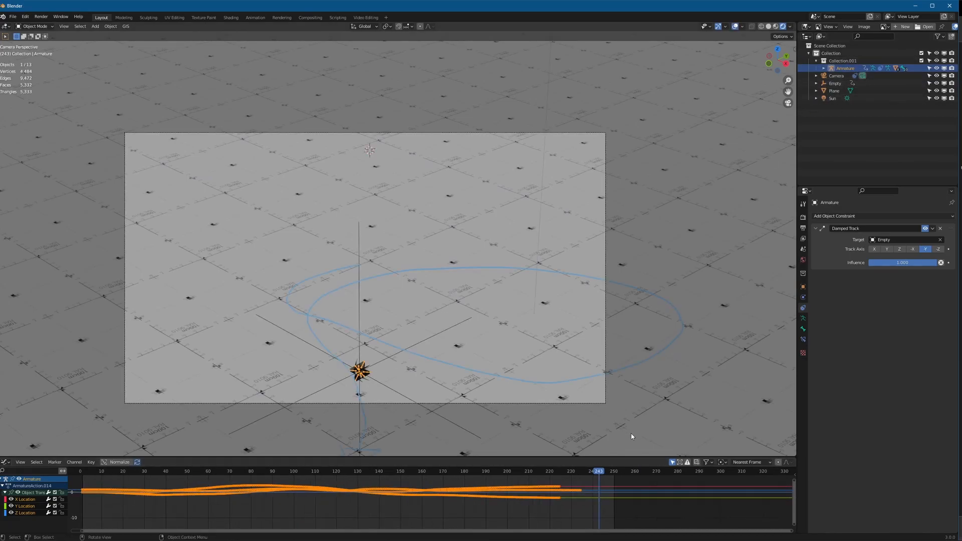
{"action": "mouse_move", "coordinate": [598, 484]}
{"action": "left_mouse_down"}
{"action": "mouse_move", "coordinate": [536, 485]}
{"action": "mouse_move", "coordinate": [582, 481]}
{"action": "left_mouse_up"}
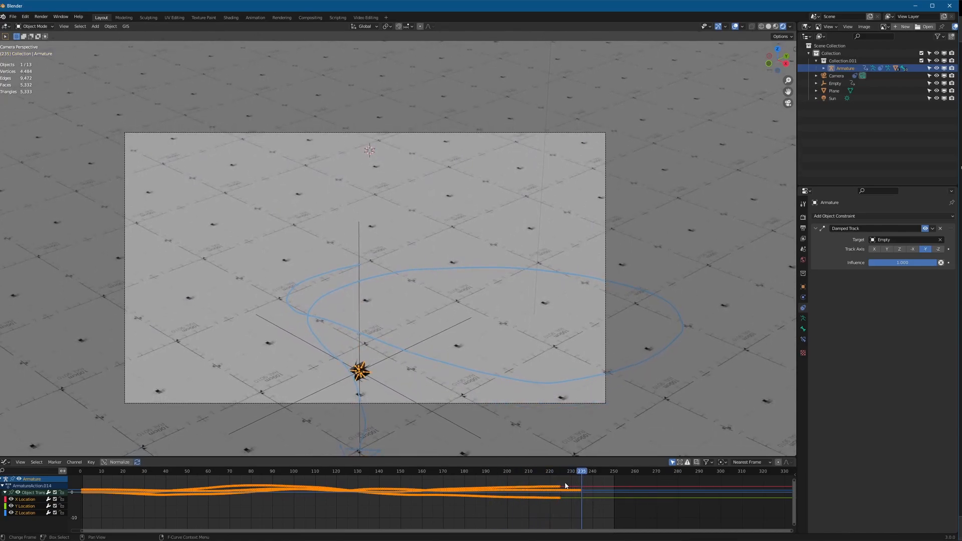
Hide the overlays, reframe the camera view and replay the flight from the start, stopping at frame 211
{"action": "left_click_drag", "start_coordinate": [595, 476], "coordinate": [81, 478]}
{"action": "key", "text": "shift+alt+z"}
{"action": "middle_click_drag", "start_coordinate": [377, 250], "coordinate": [394, 236], "text": "shift"}
{"action": "key", "text": "space"}
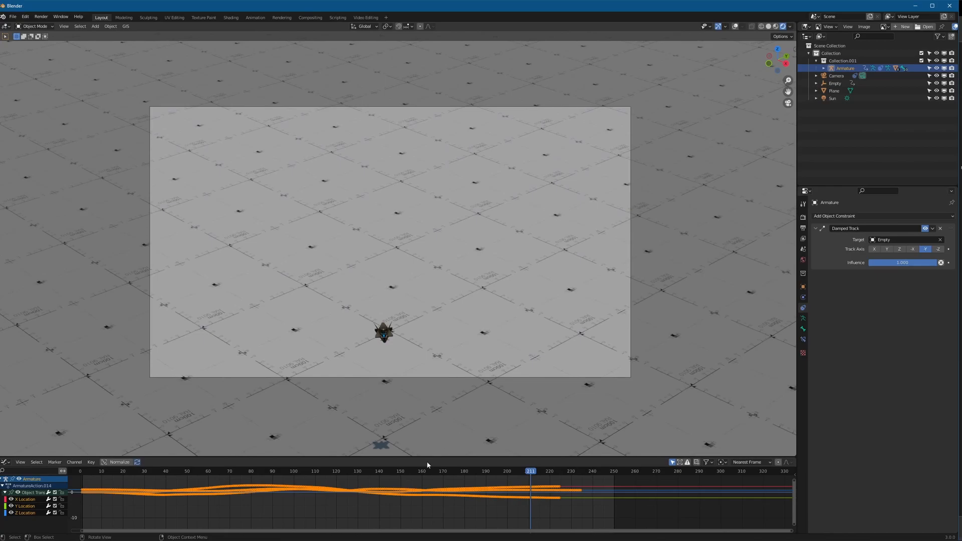
{"action": "key", "text": "ctrl+t"}
{"action": "key", "text": "ctrl+t"}
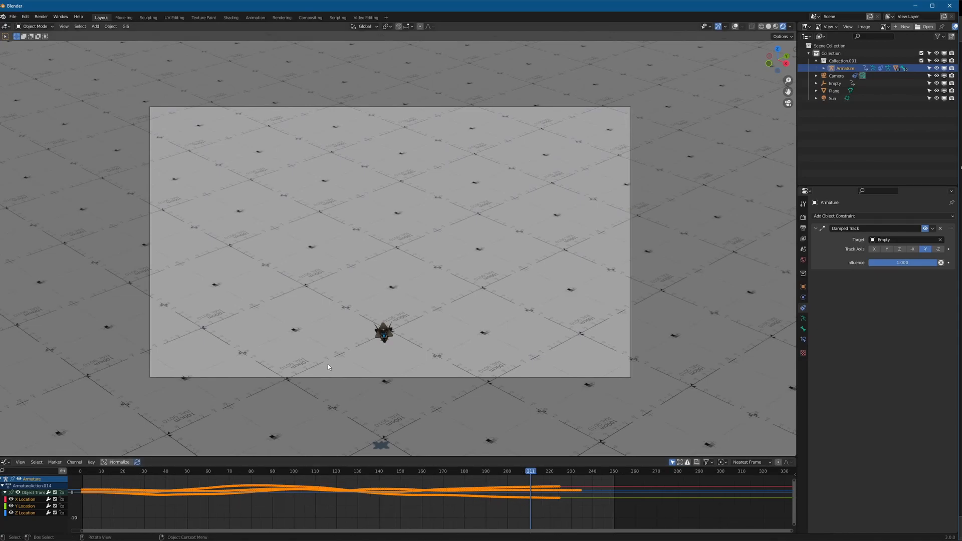